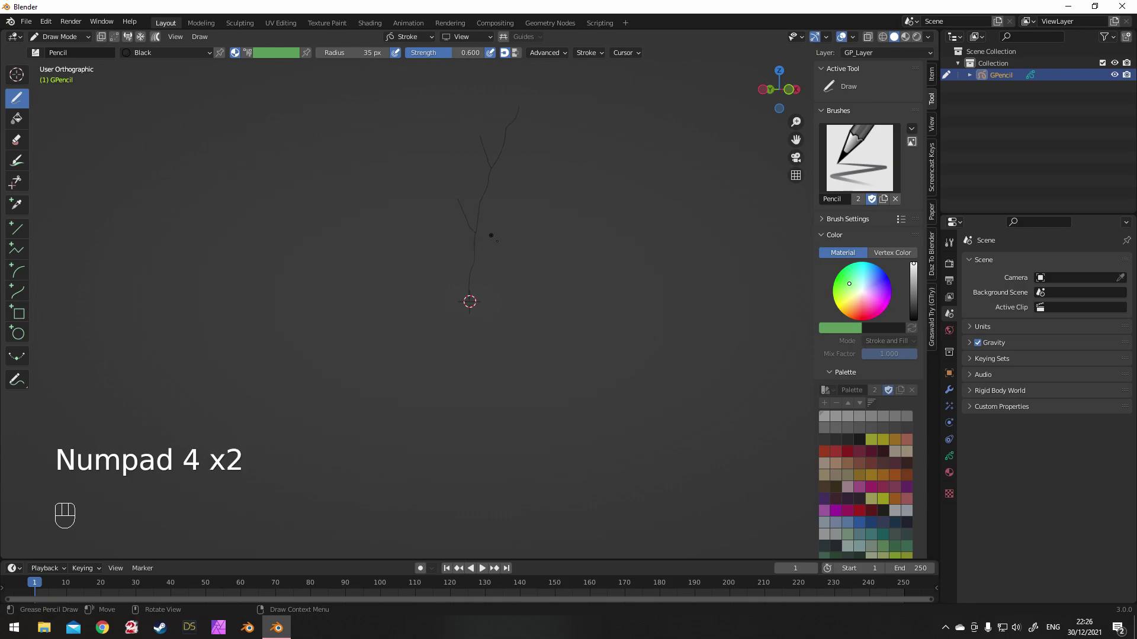
Draw additional pencil side branches at the lower and upper forks of the tree, working from several view angles.
key("KP_5")
key("KP_5")
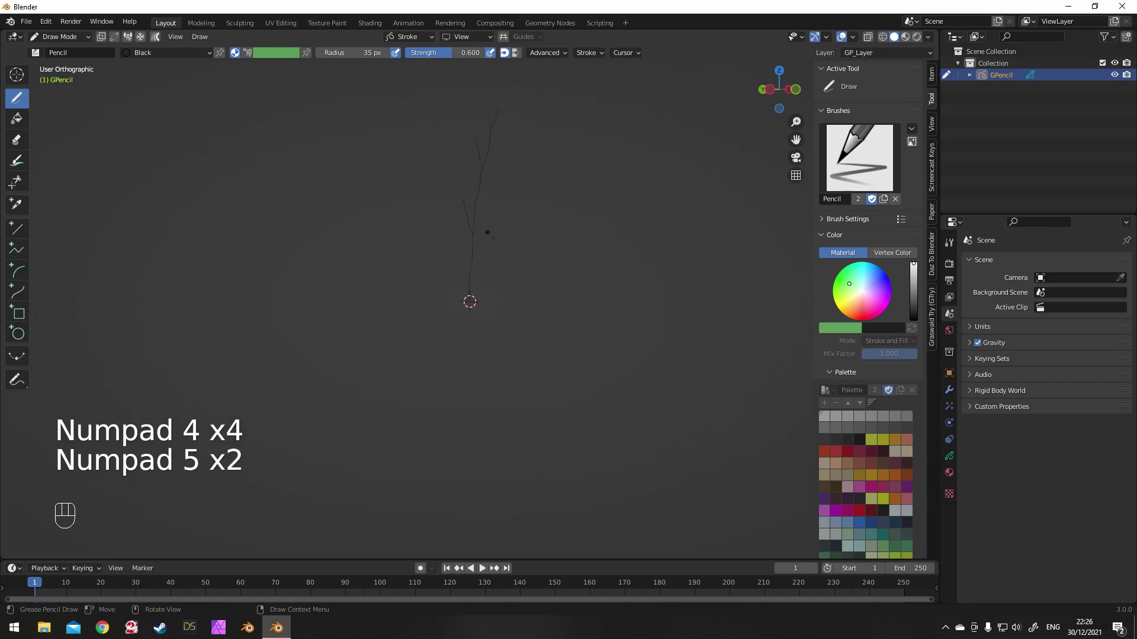
left_click_drag(479, 244, 506, 188)
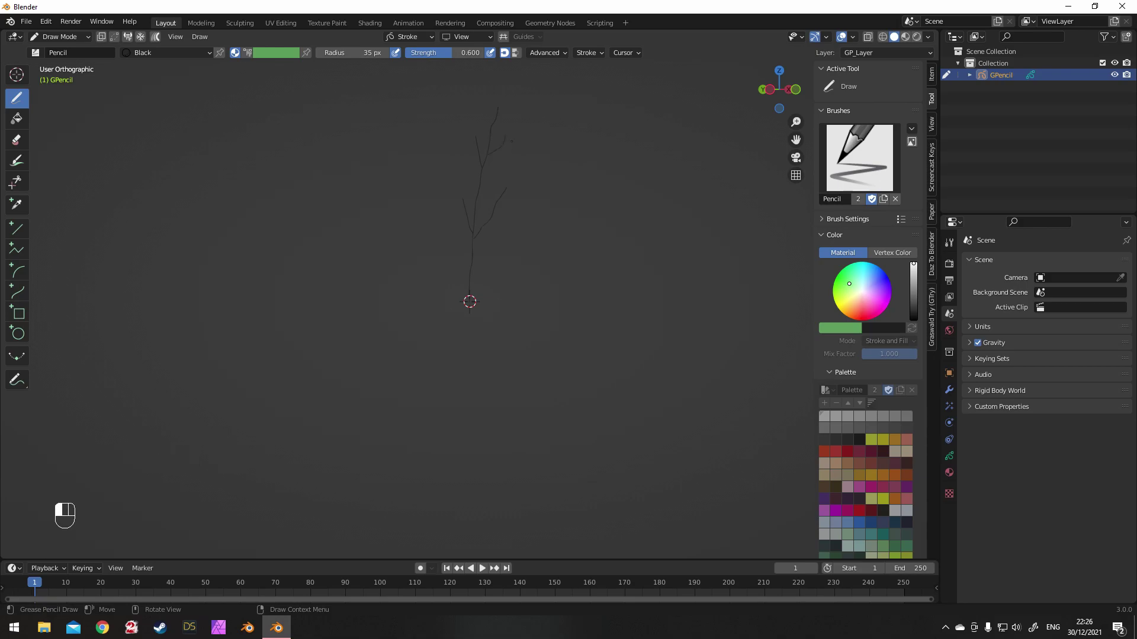
key("KP_4")
key("KP_4")
key("KP_4")
key("KP_4")
key("KP_4")
middle_click_drag(414, 132, 272, 165)
middle_click_drag(511, 170, 467, 246, "shift")
scroll(459, 238, "up", 3)
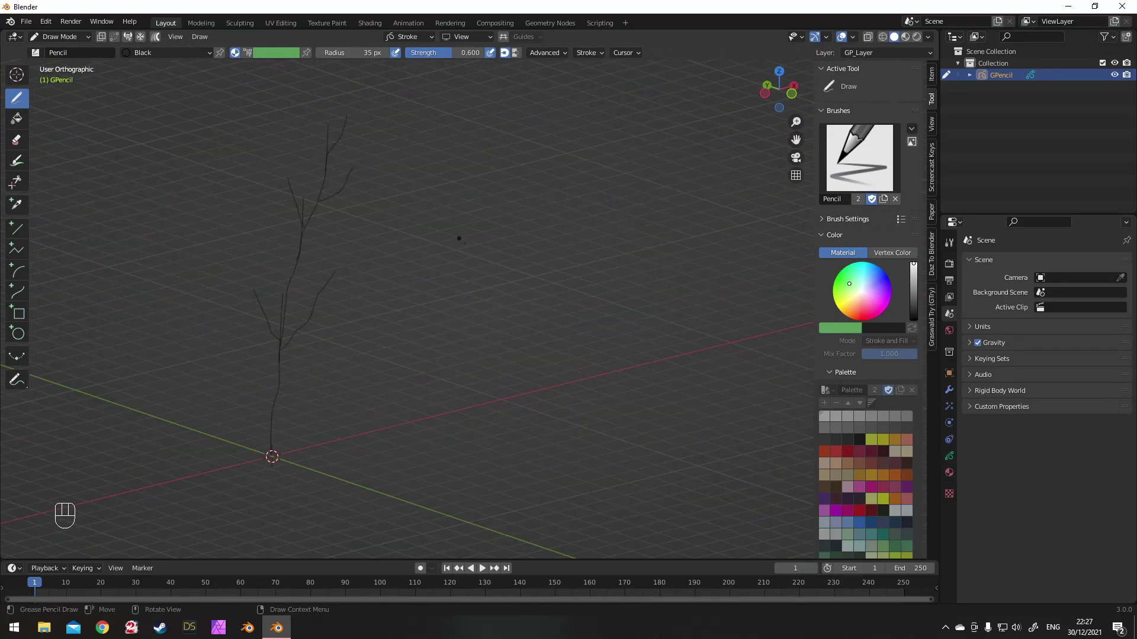
Leave drawing and switch the Grease Pencil tree to Object Mode.
middle_click_drag(375, 279, 481, 251, "shift")
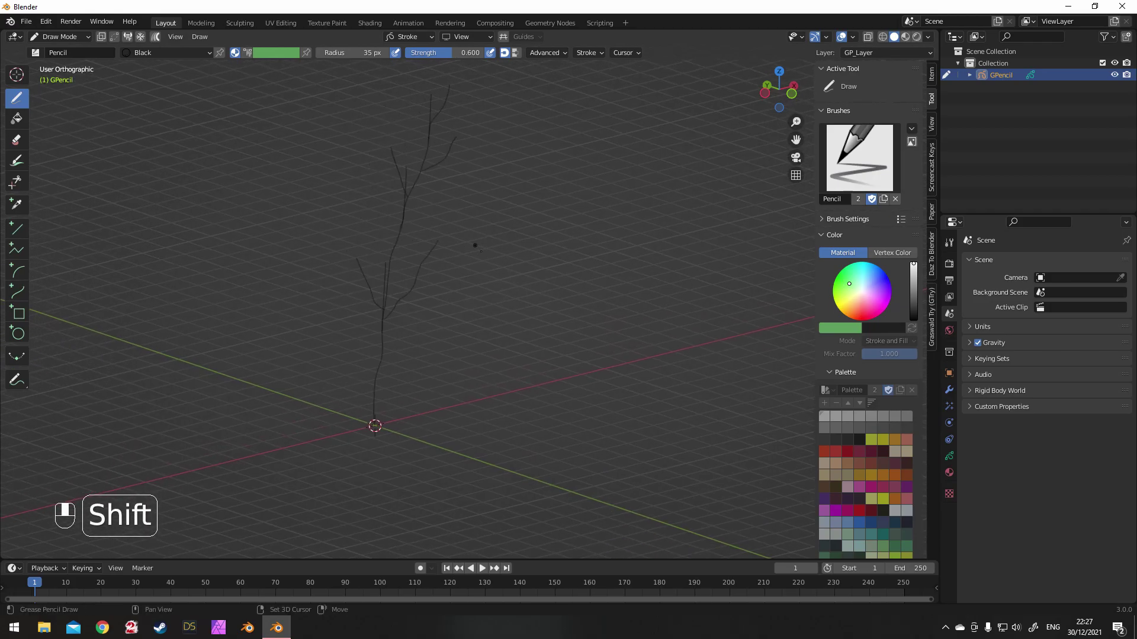
left_click(47, 37)
left_click(51, 61)
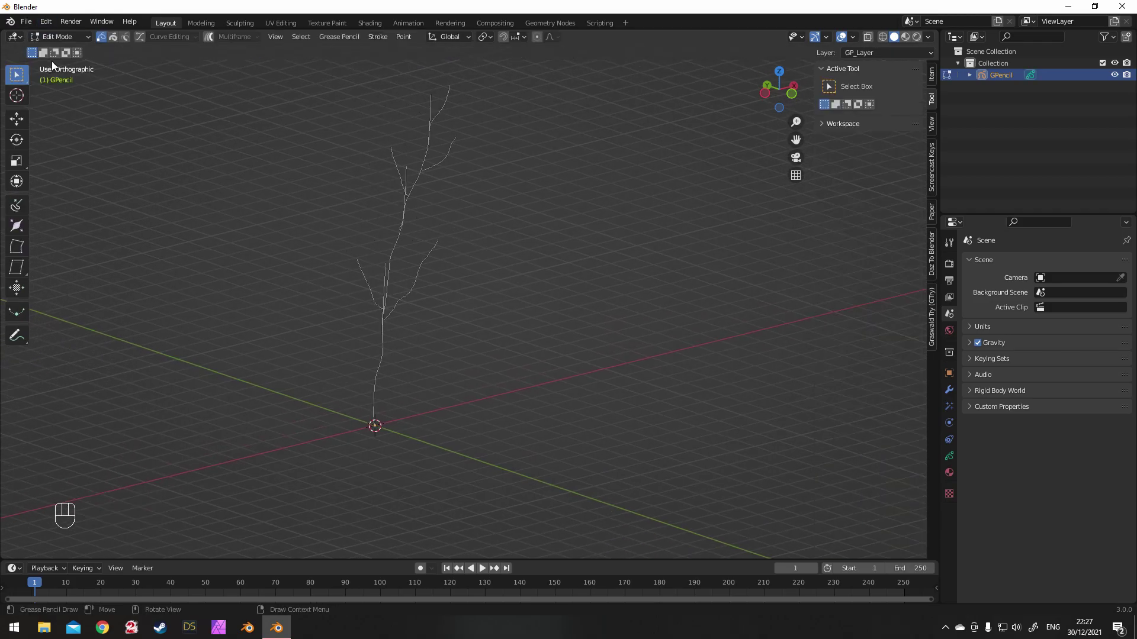
left_click(58, 36)
left_click(53, 51)
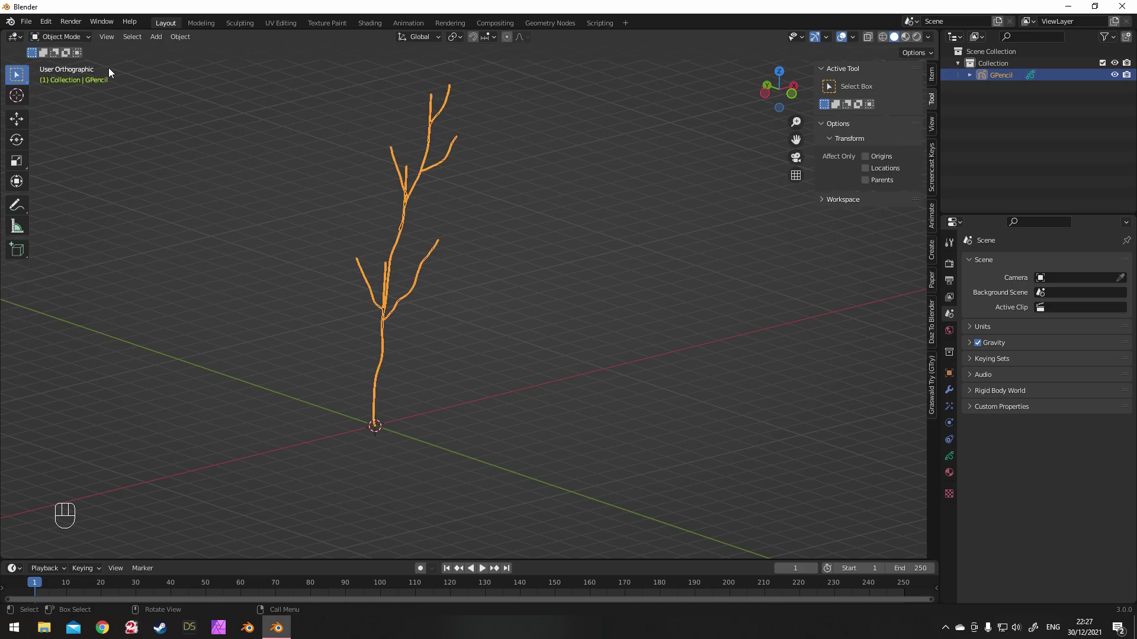
Convert the Grease Pencil tree to a path.
left_click(173, 38)
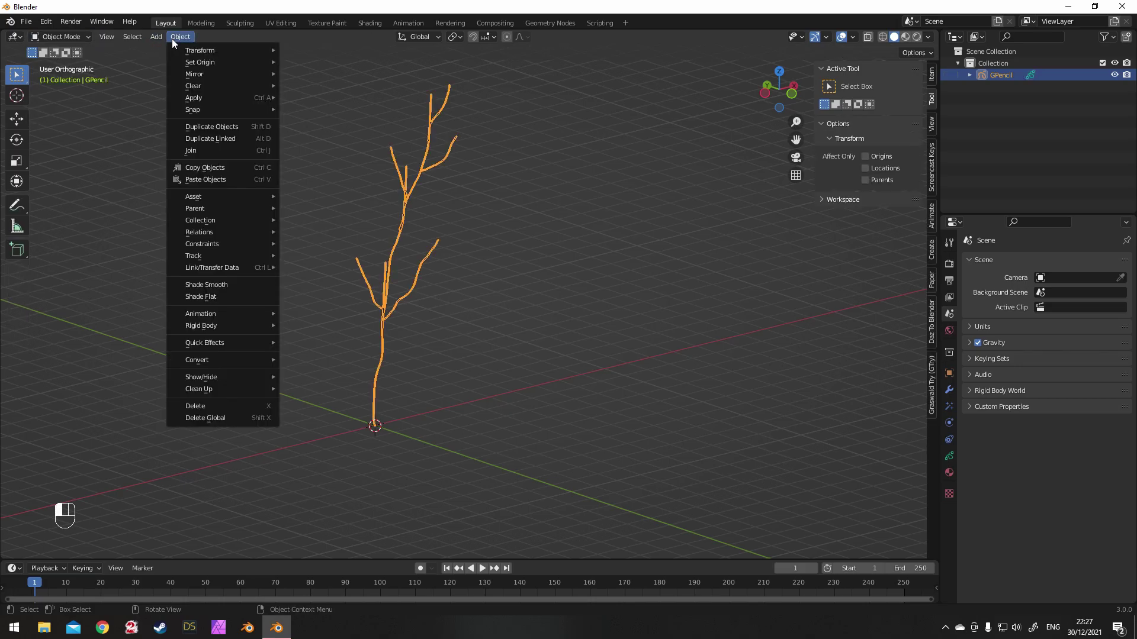
left_click(172, 38)
left_click(183, 40)
left_click(179, 41)
mouse_move(218, 360)
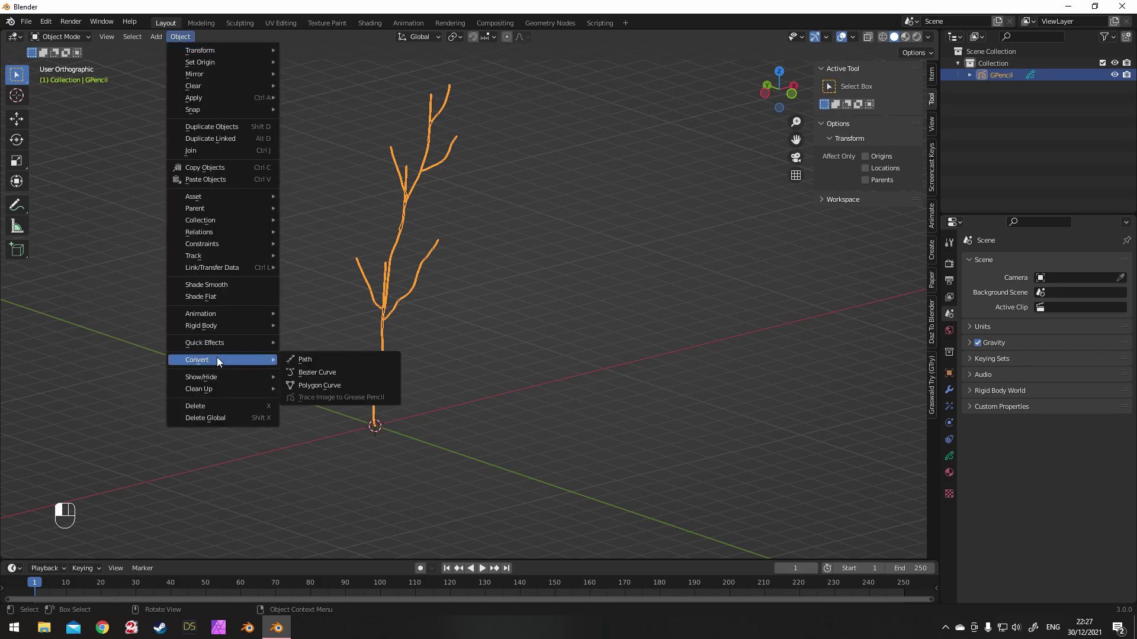
left_click(312, 359)
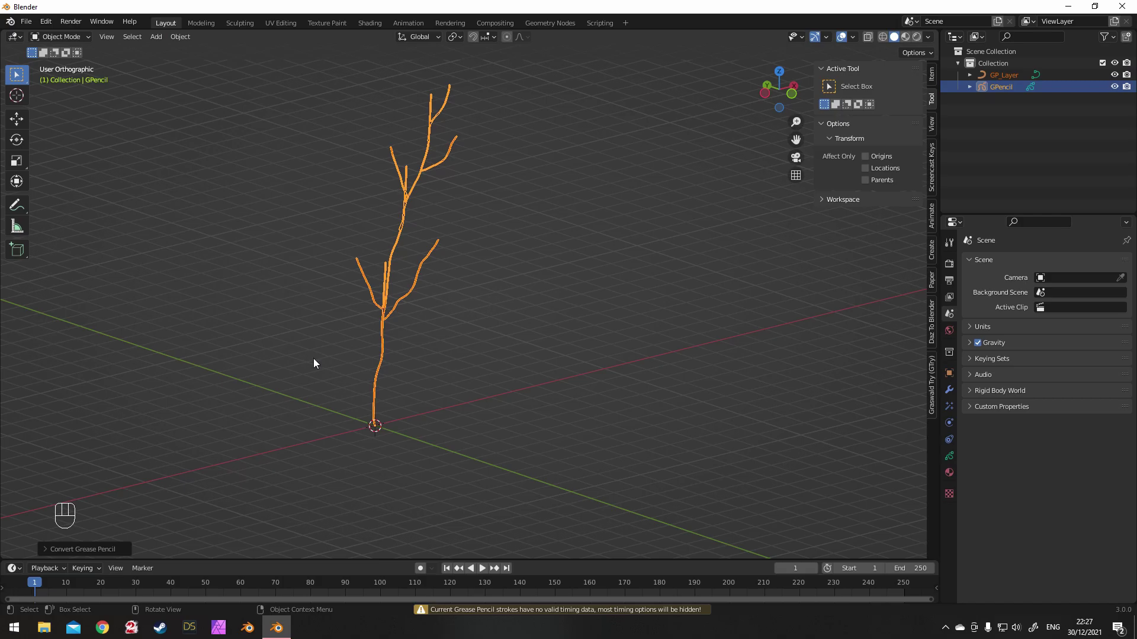
Select the converted GP_Layer curve and set its round bevel depth to 0.09 m.
left_click(1006, 76)
left_click(949, 439)
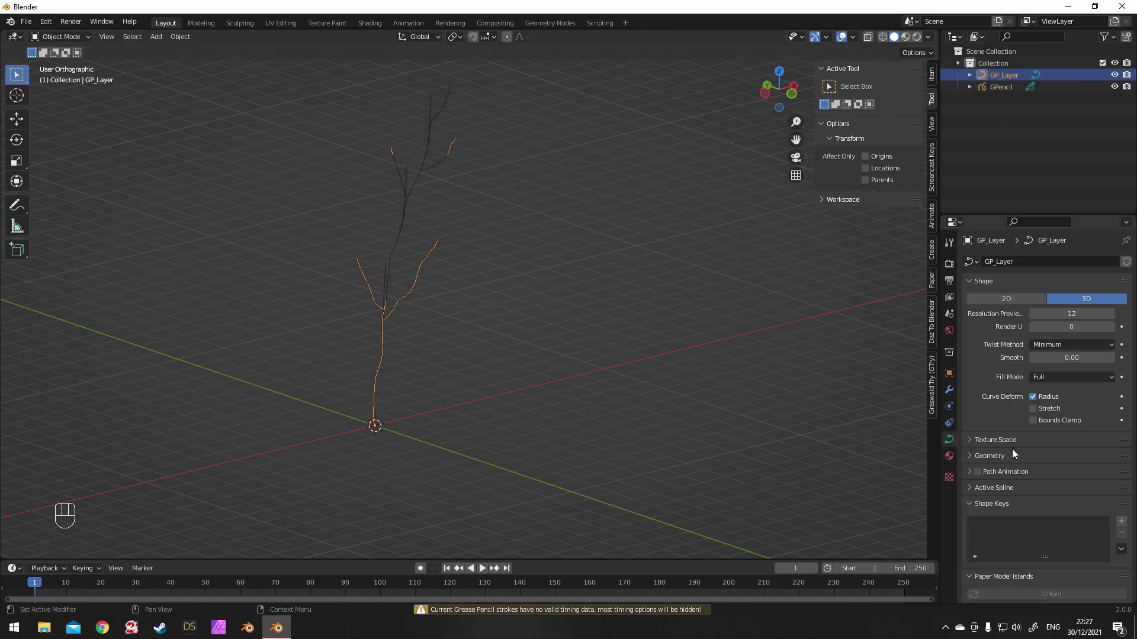
scroll(1007, 448, "down", 2)
left_click(990, 417)
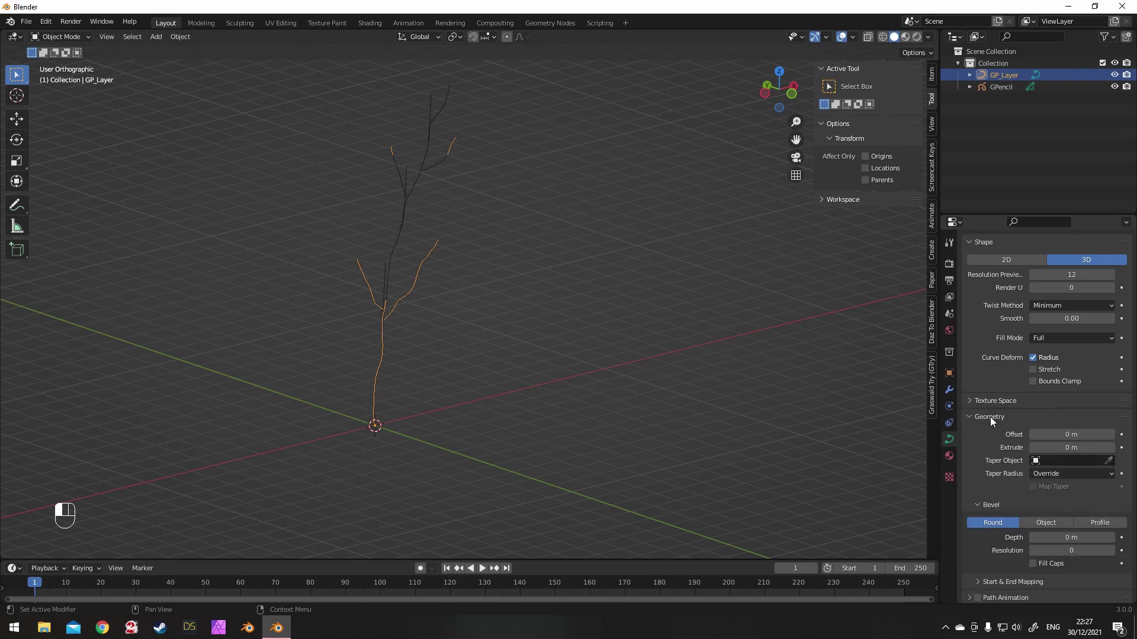
scroll(1031, 485, "down", 5)
left_click_drag(1072, 422, 1086, 422)
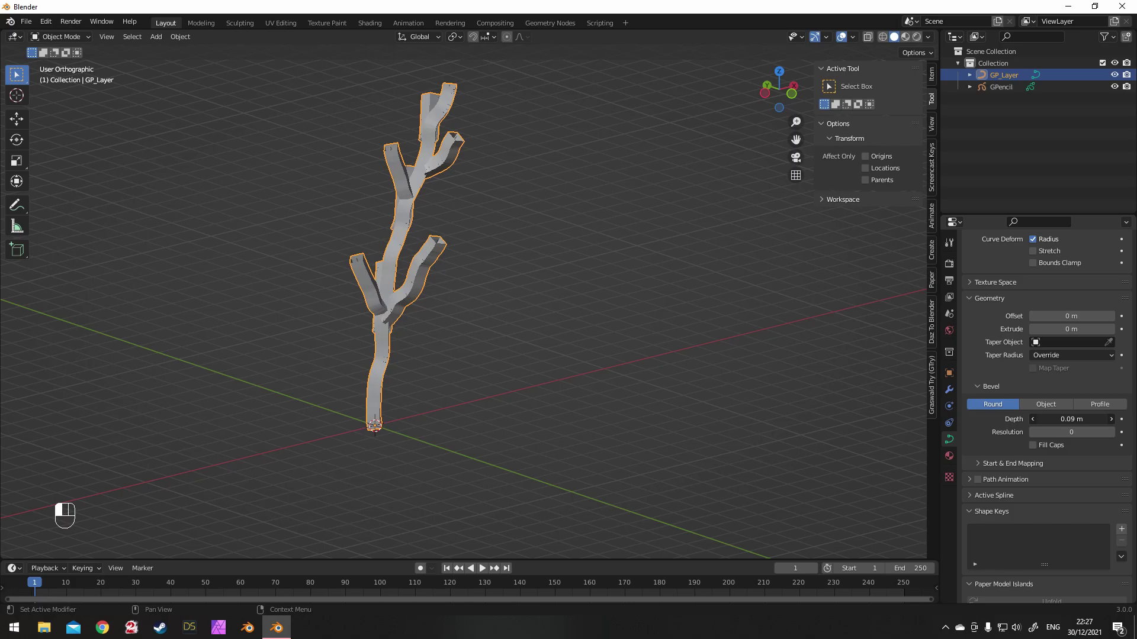
Enable Fill Caps on the curve's bevel and set the bevel resolution to 2.
left_click(1032, 445)
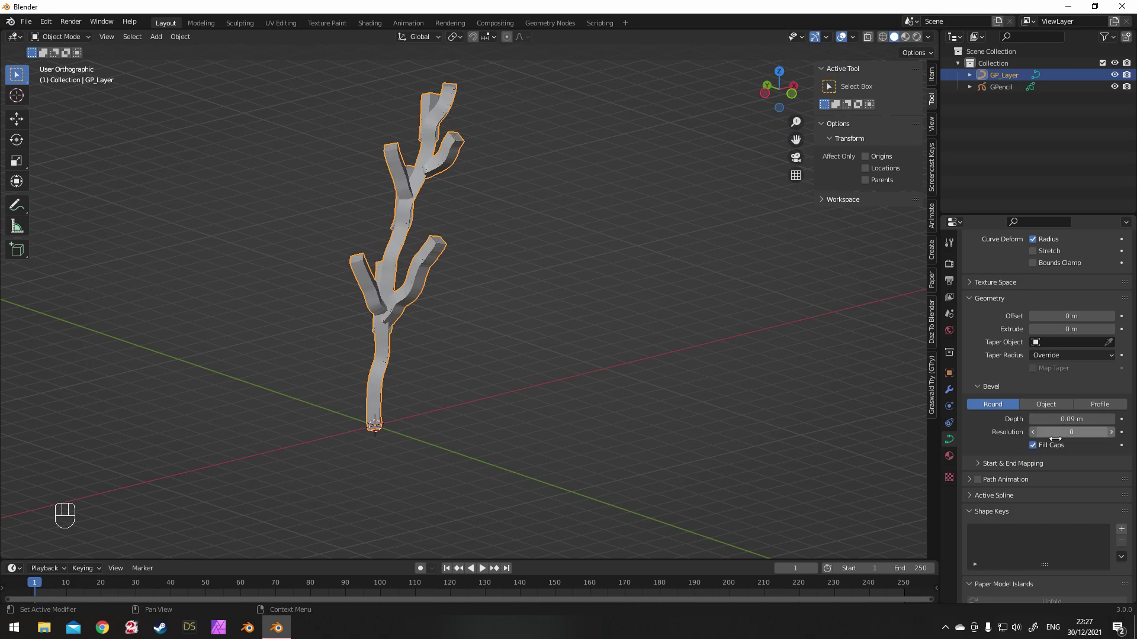
left_click_drag(1057, 438, 1054, 437)
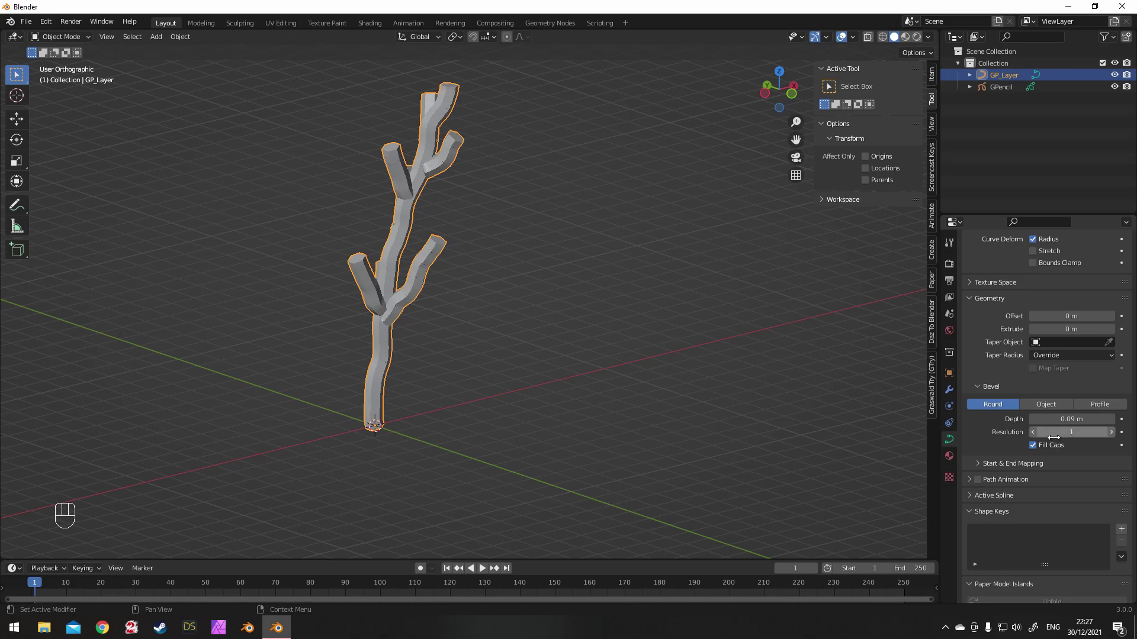
left_click(1110, 435)
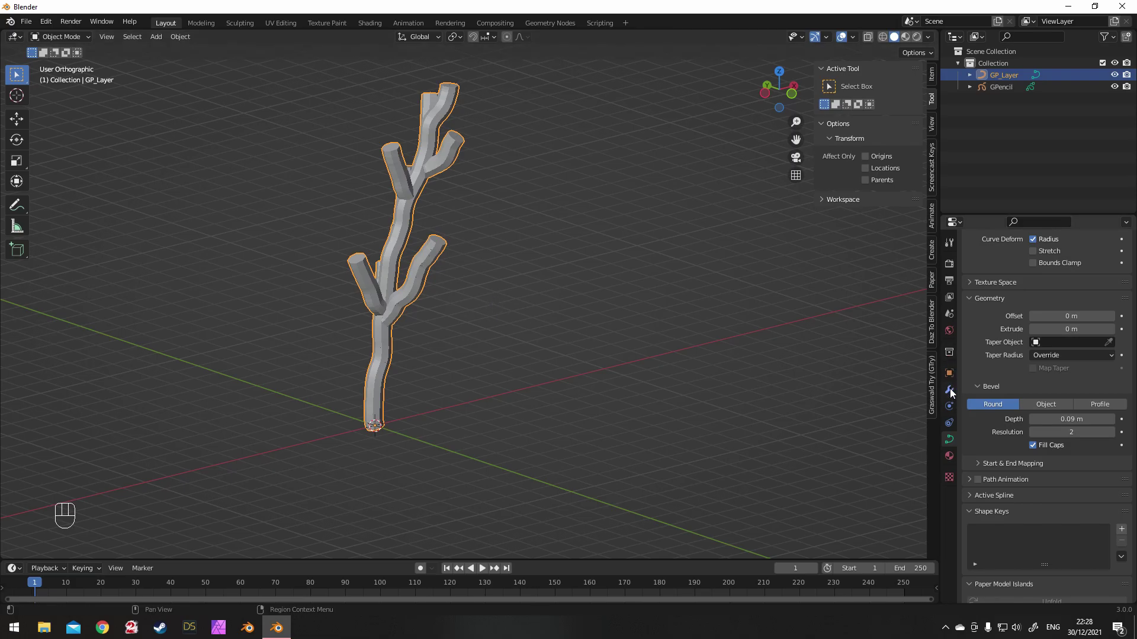
scroll(1000, 365, "up", 6)
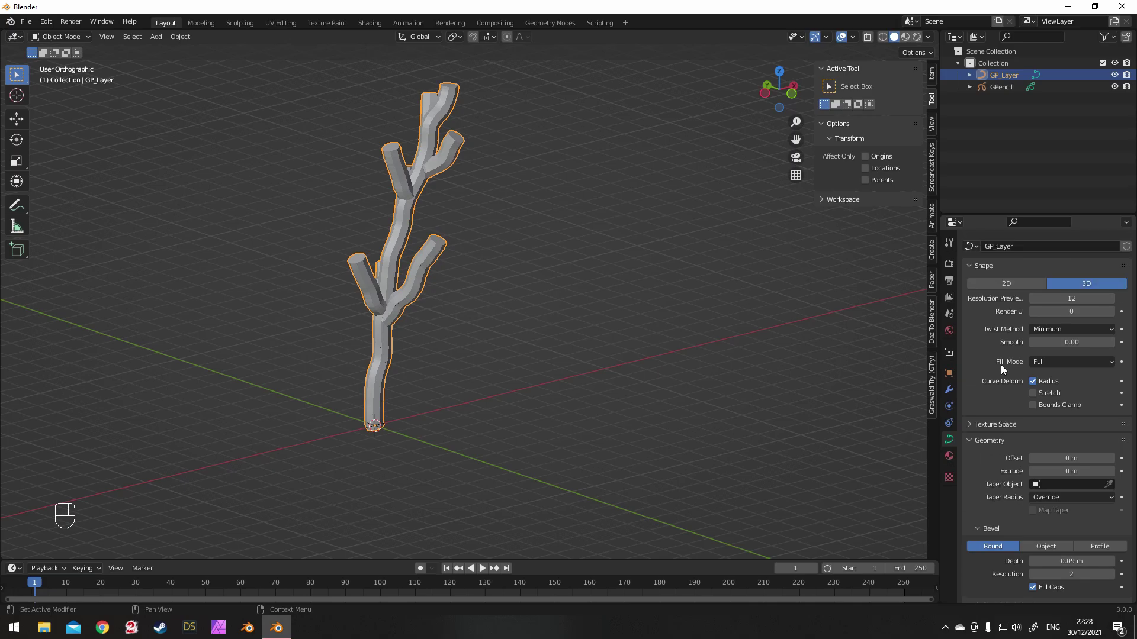
scroll(1001, 366, "up", 1)
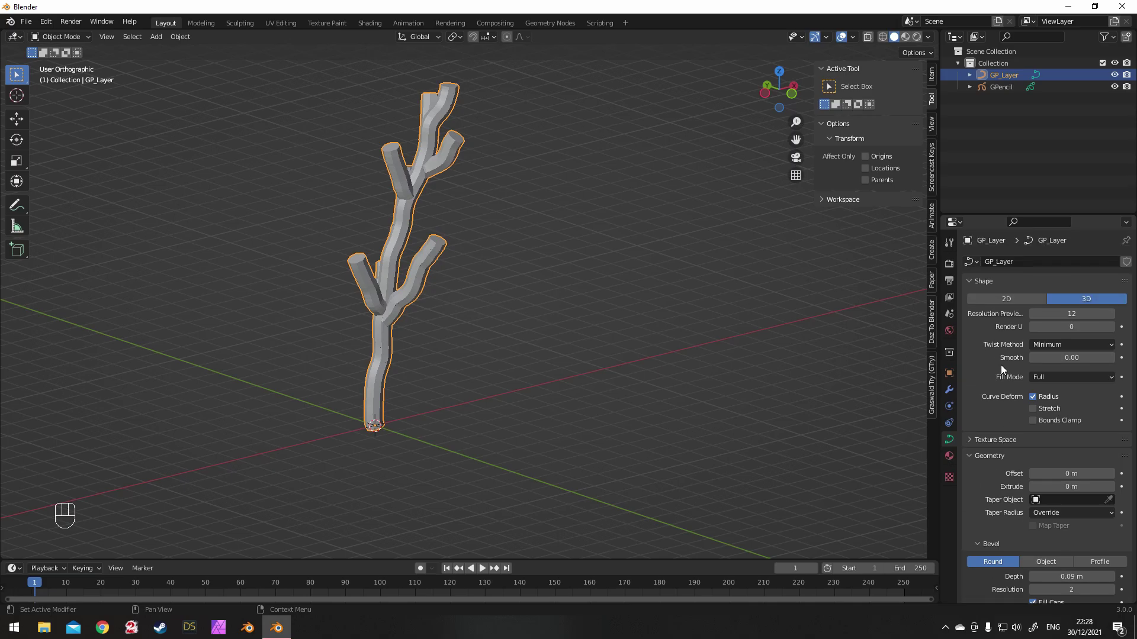
scroll(1001, 365, "down", 8)
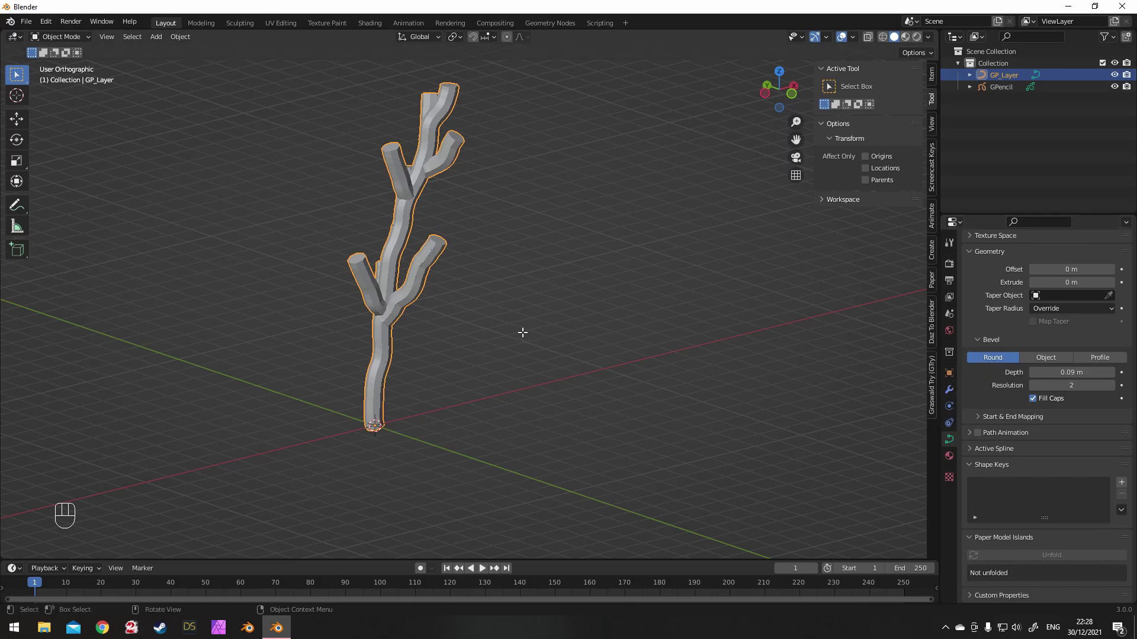
Edit the curve with proportional editing enabled and fatten the trunk's base point to about 2.2 with a wide influence.
key("Tab")
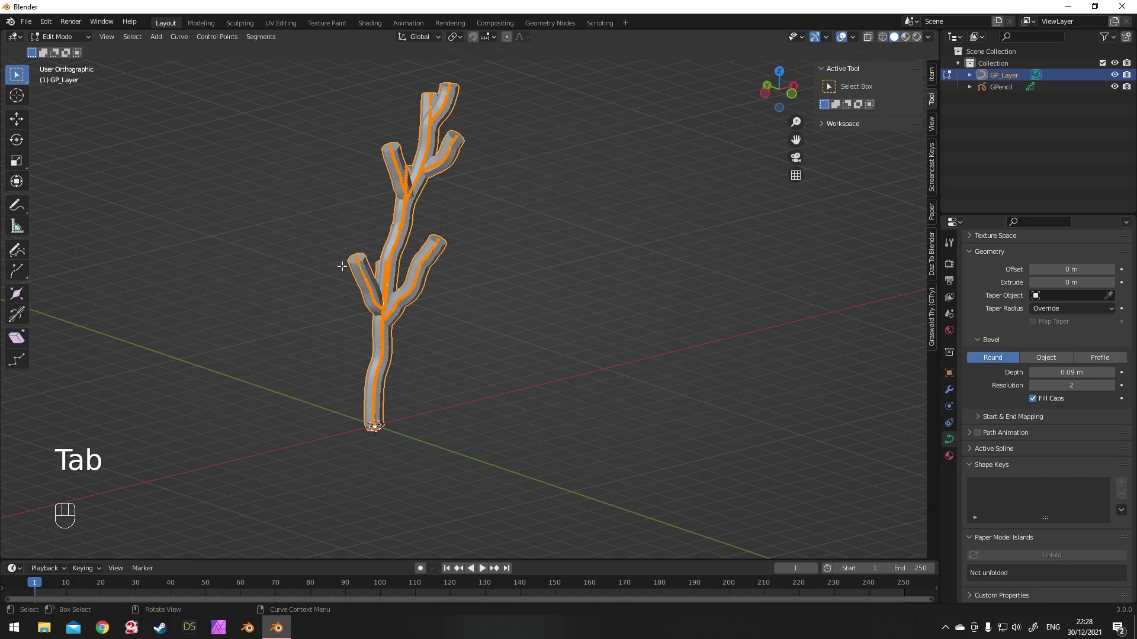
left_click(507, 37)
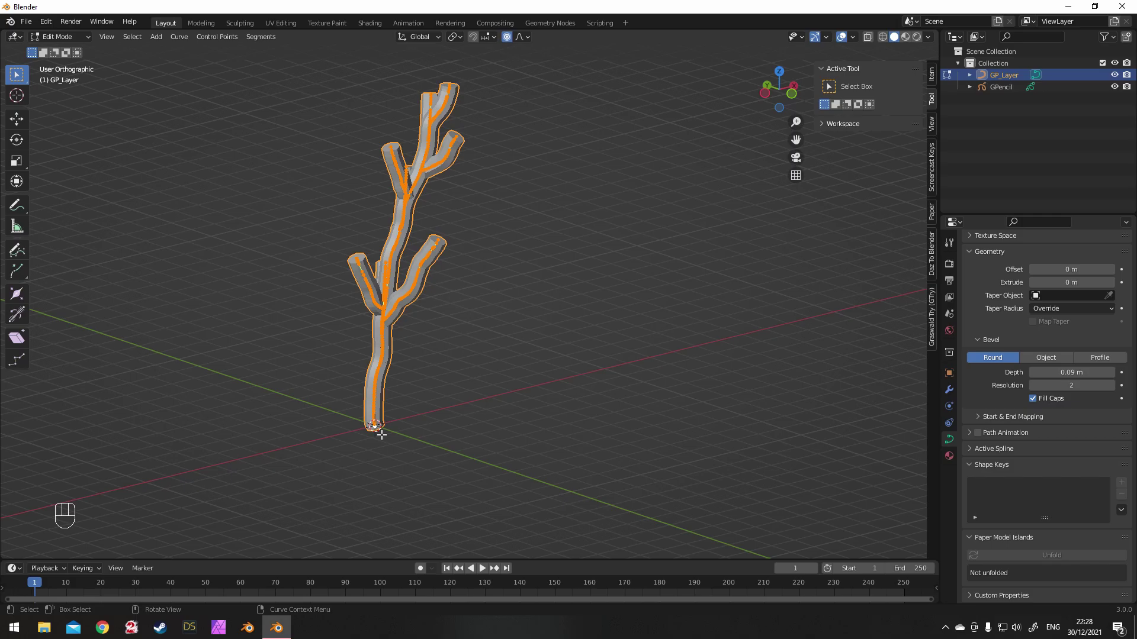
scroll(380, 435, "up", 3)
key("alt+s")
scroll(714, 222, "down", 12)
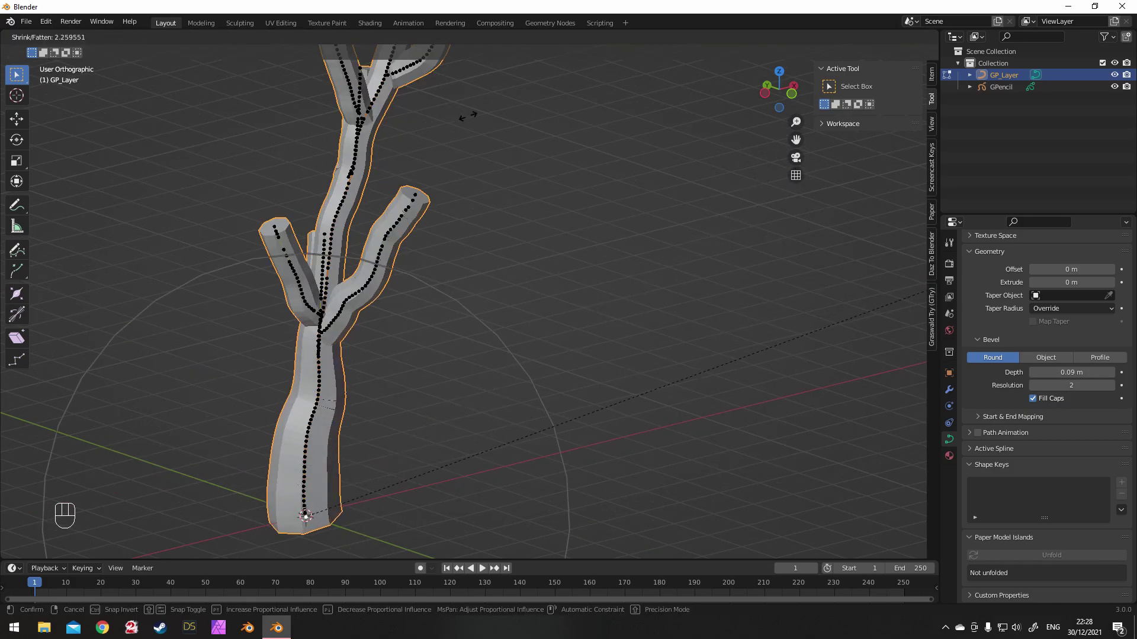
left_click(424, 139)
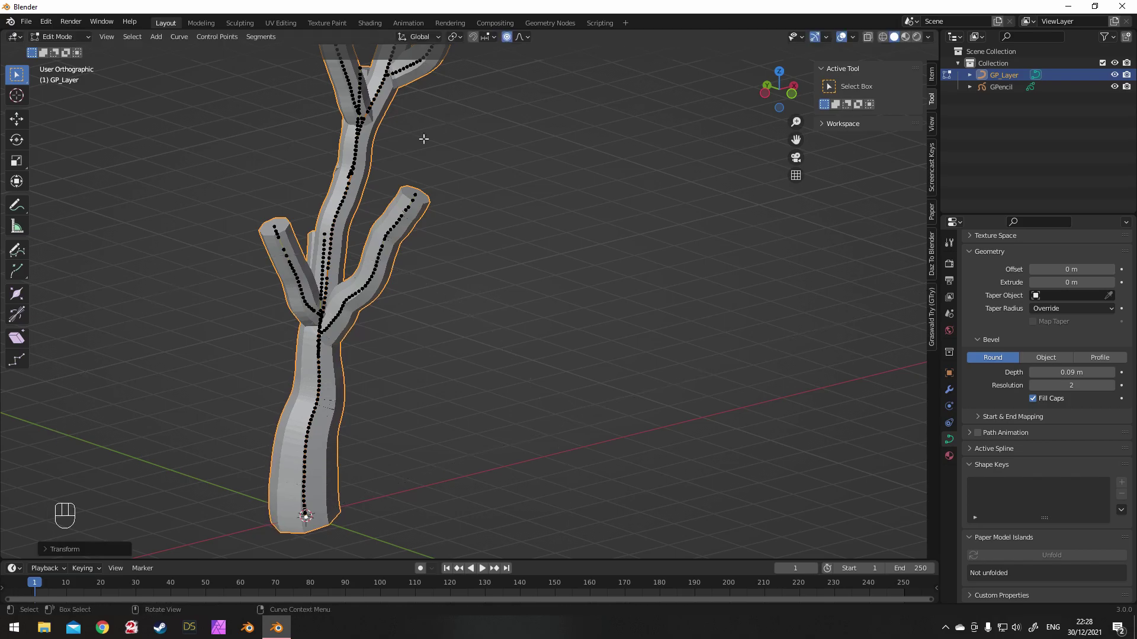
Taper the two lower front branches by shrinking the radius at their tips, the left one to about 0.68.
left_click(276, 228)
key("alt+s")
scroll(367, 231, "up", 3)
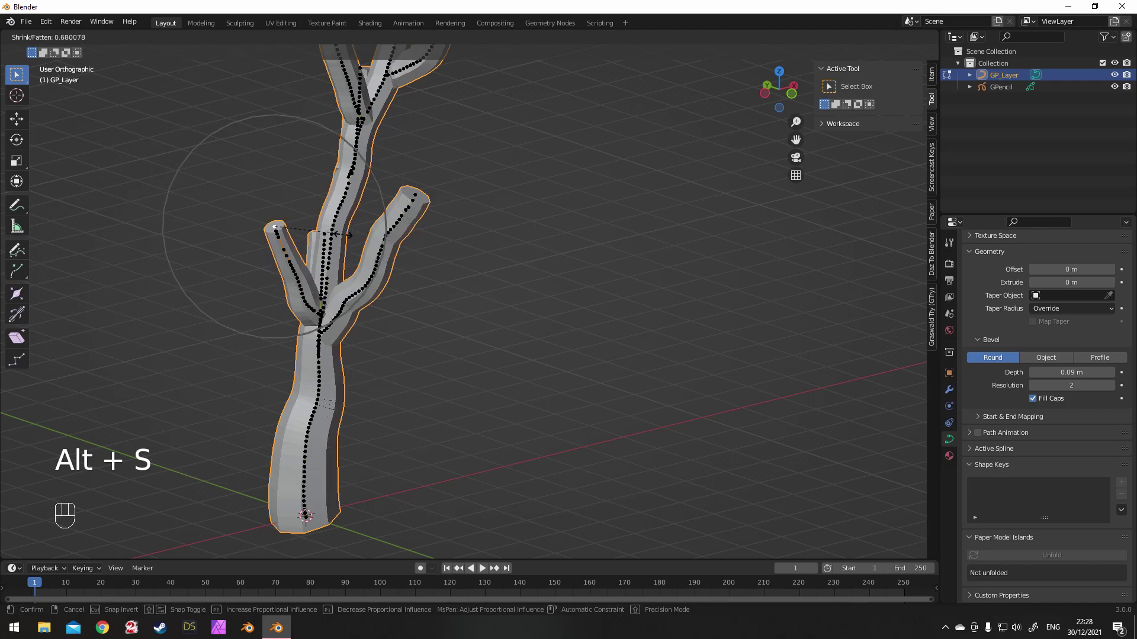
left_click(347, 234)
left_click(418, 197)
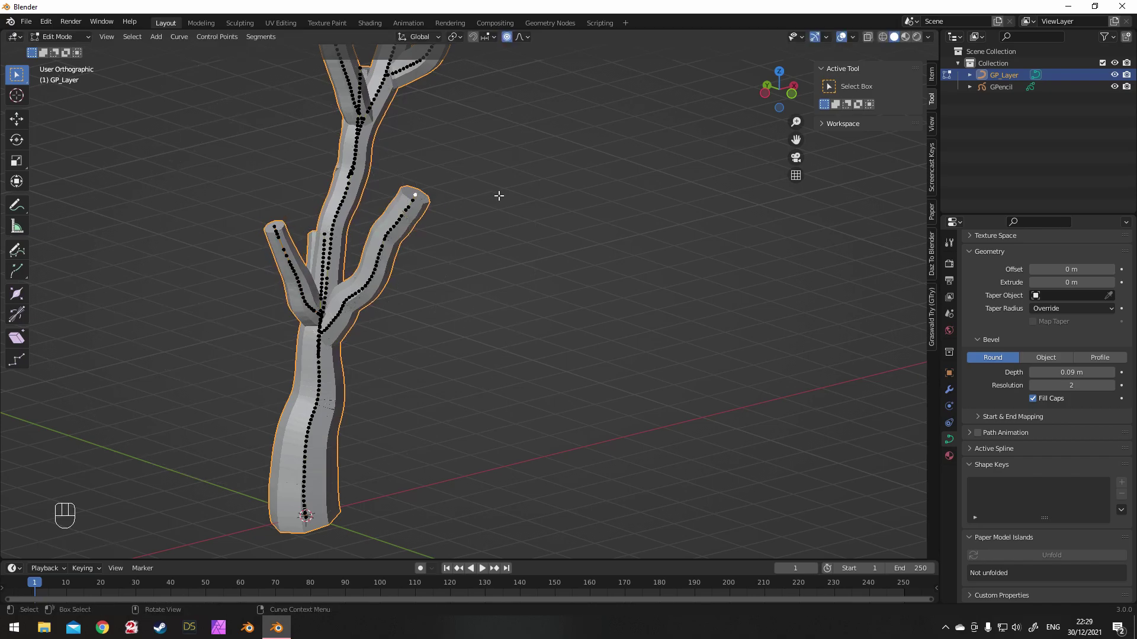
key("alt+s")
left_click(458, 196)
Taper the remaining lower side branch by shrinking its tip radius to about 0.5 with a reduced proportional influence.
middle_click_drag(444, 151, 566, 173, "shift")
middle_click_drag(566, 173, 642, 159)
scroll(474, 231, "up", 2)
left_click(380, 283)
key("alt+s")
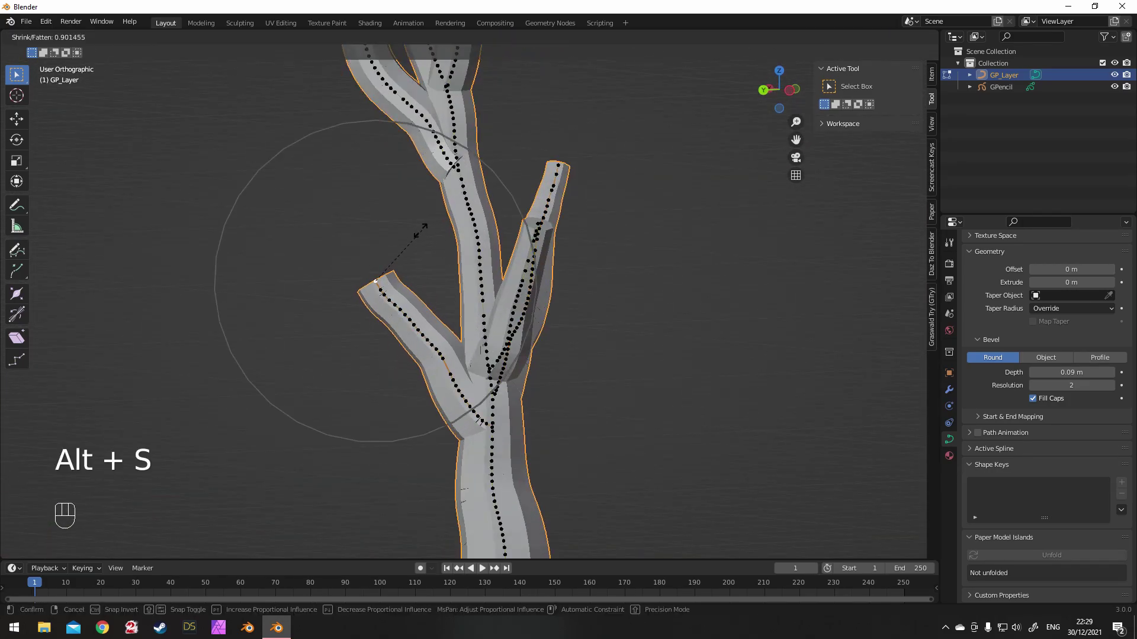
mouse_move(393, 249)
scroll(396, 251, "up", 4)
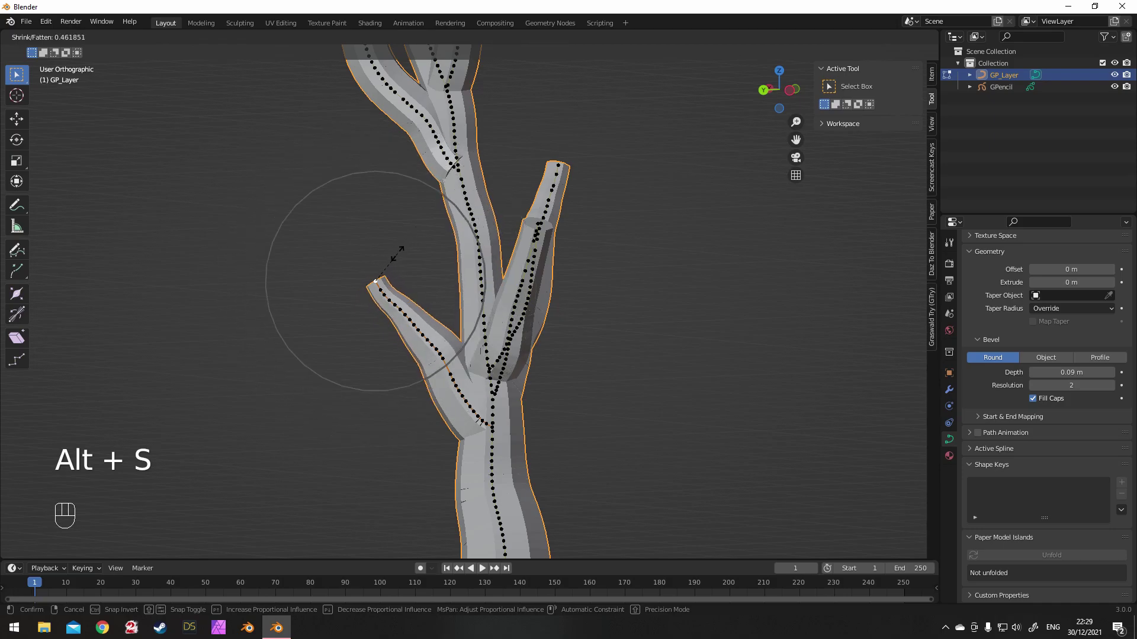
left_click(398, 248)
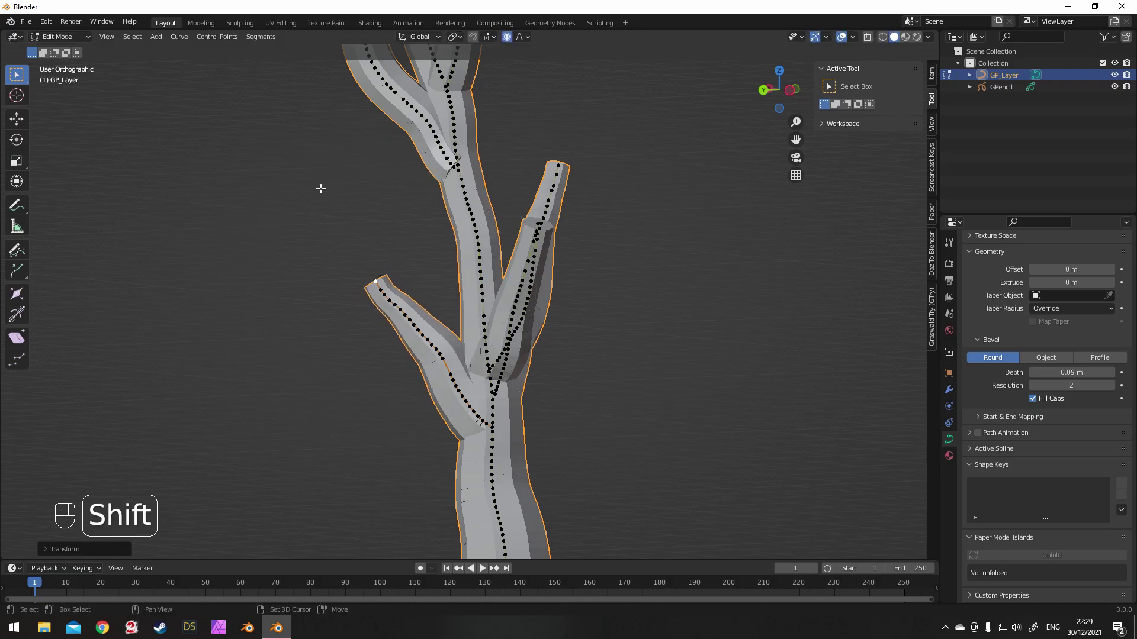
Taper the curved side branch at mid-trunk by shrinking its tip radius proportionally.
middle_click_drag(322, 190, 389, 416, "shift")
left_click(443, 260)
key("alt+s")
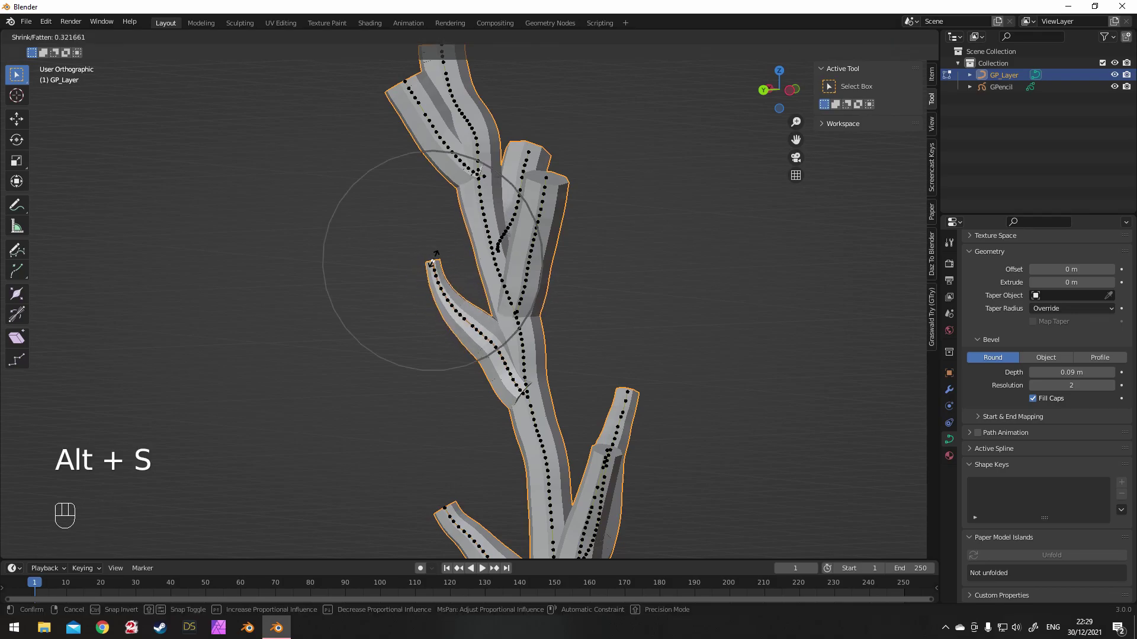
left_click(437, 259)
Taper the straight side branch on the opposite side of the upper trunk by shrinking its tip to about 0.6.
left_click(545, 186)
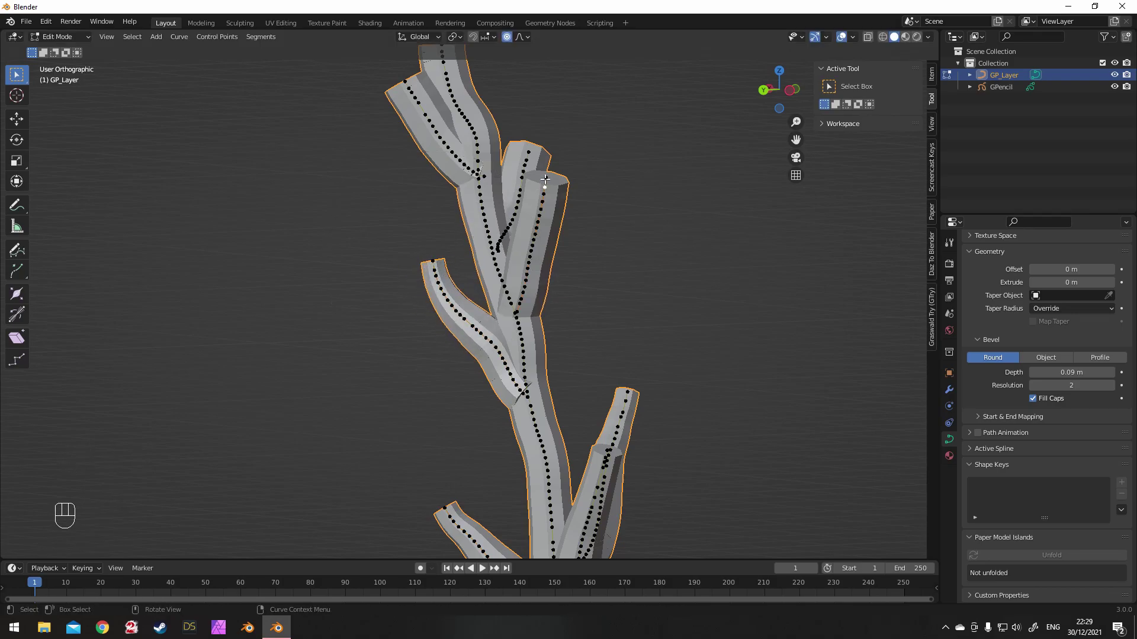
left_click(524, 39)
middle_click_drag(607, 91, 590, 95)
left_click(548, 183)
left_click(546, 180)
middle_click_drag(546, 180, 642, 176)
key("alt+s")
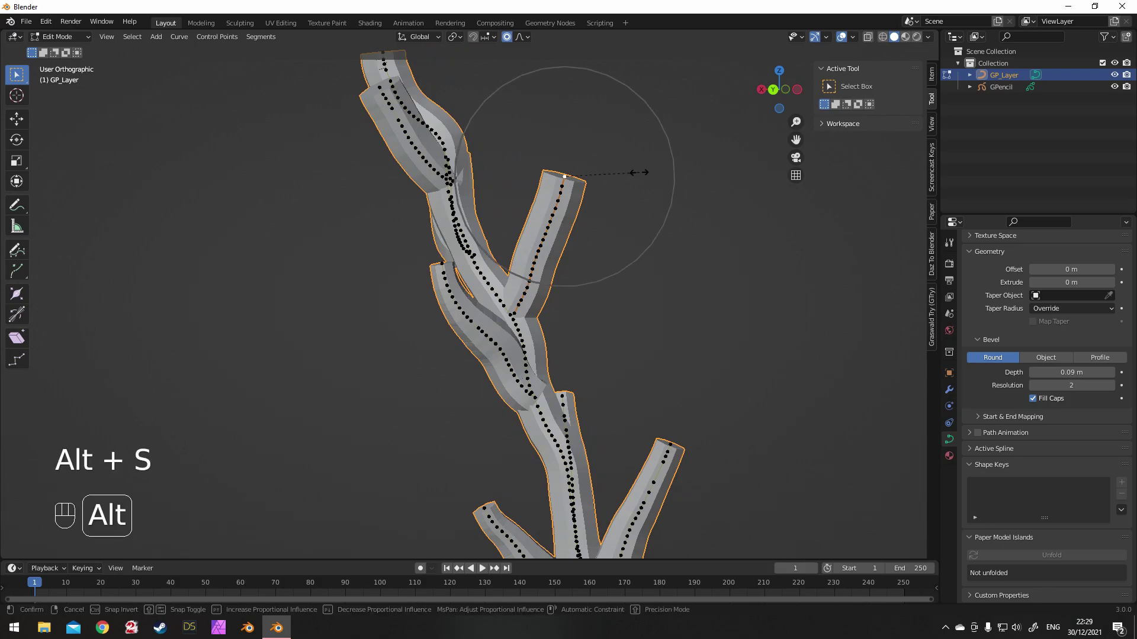
scroll(636, 173, "down", 3)
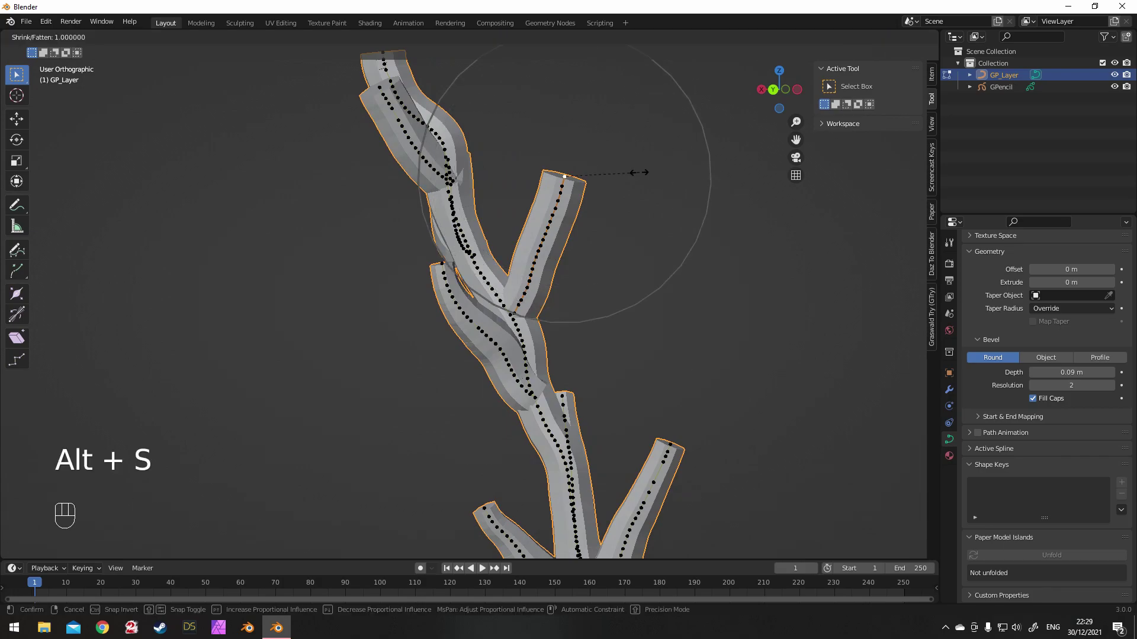
left_click(600, 180)
Shrink the tips of the two topmost branches, the side one to about 0.7 and the trunk's end to about 0.6, and return to Object Mode.
middle_click_drag(514, 132, 595, 169, "shift")
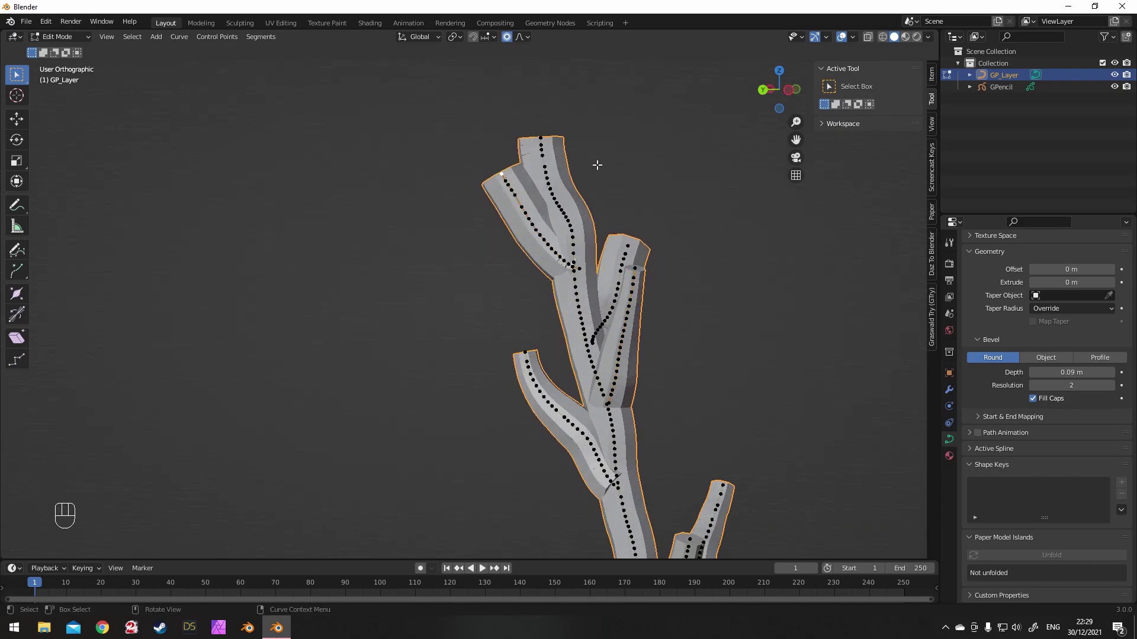
key("alt+s")
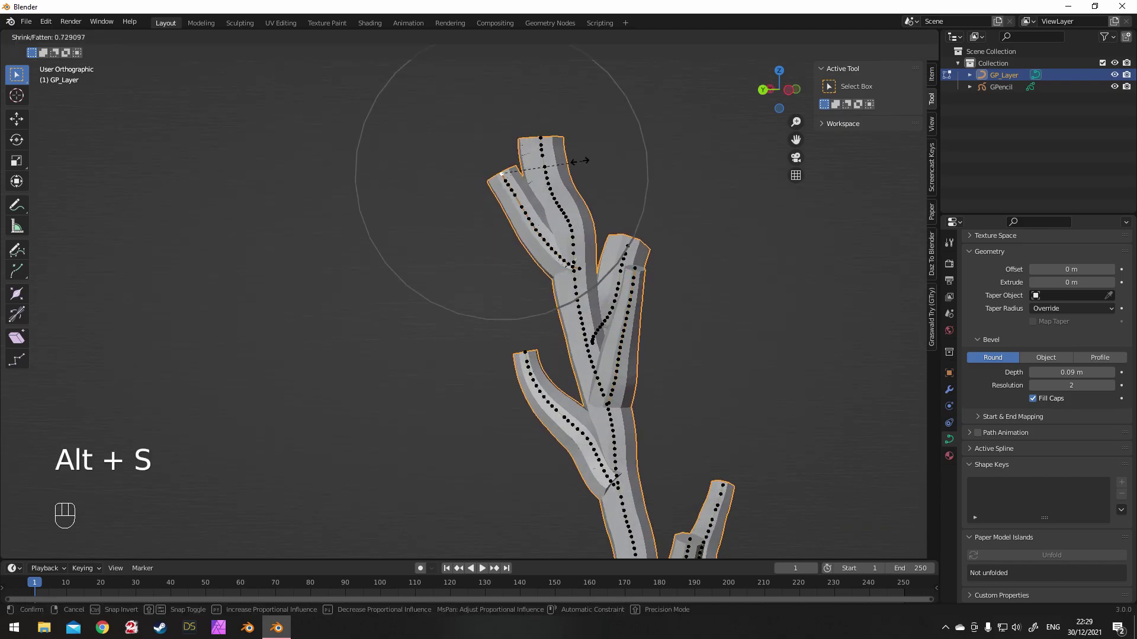
left_click(578, 163)
key("alt+s")
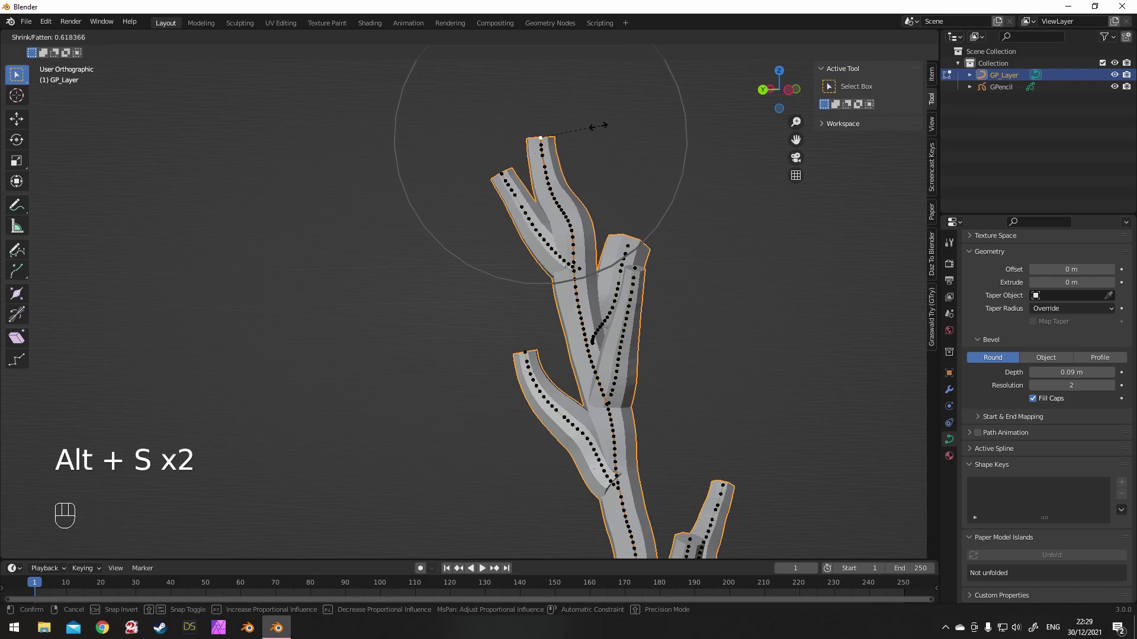
left_click(589, 127)
middle_click_drag(588, 127, 485, 174)
scroll(484, 175, "down", 3)
middle_click_drag(449, 302, 319, 223, "shift")
key("Tab")
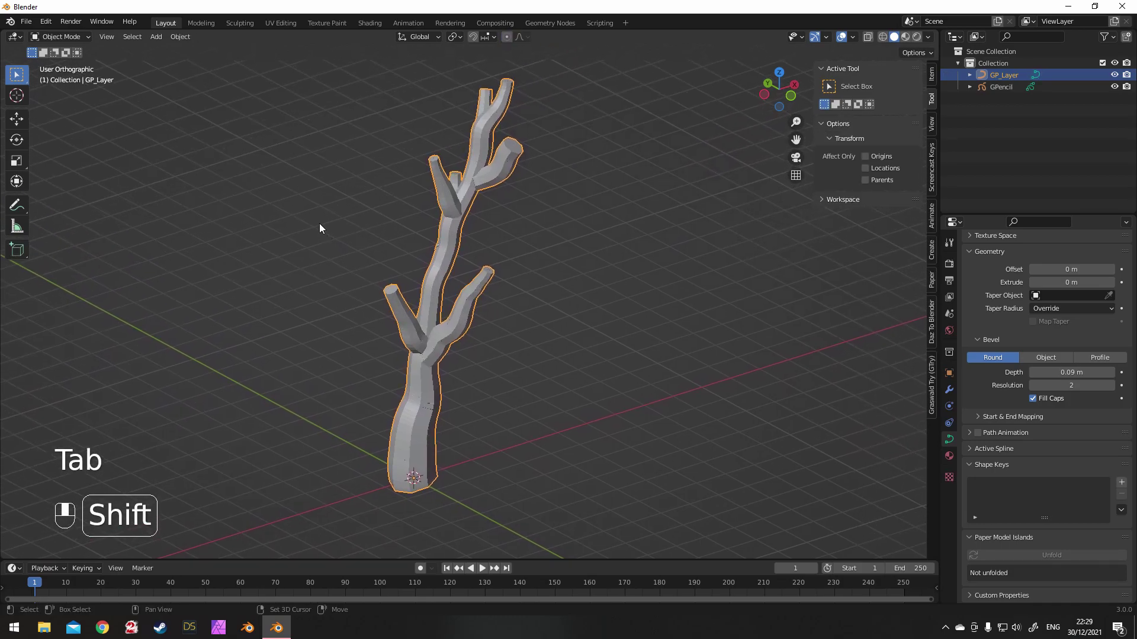
Convert the tapered tree curve to a mesh.
left_click(180, 36)
mouse_move(230, 360)
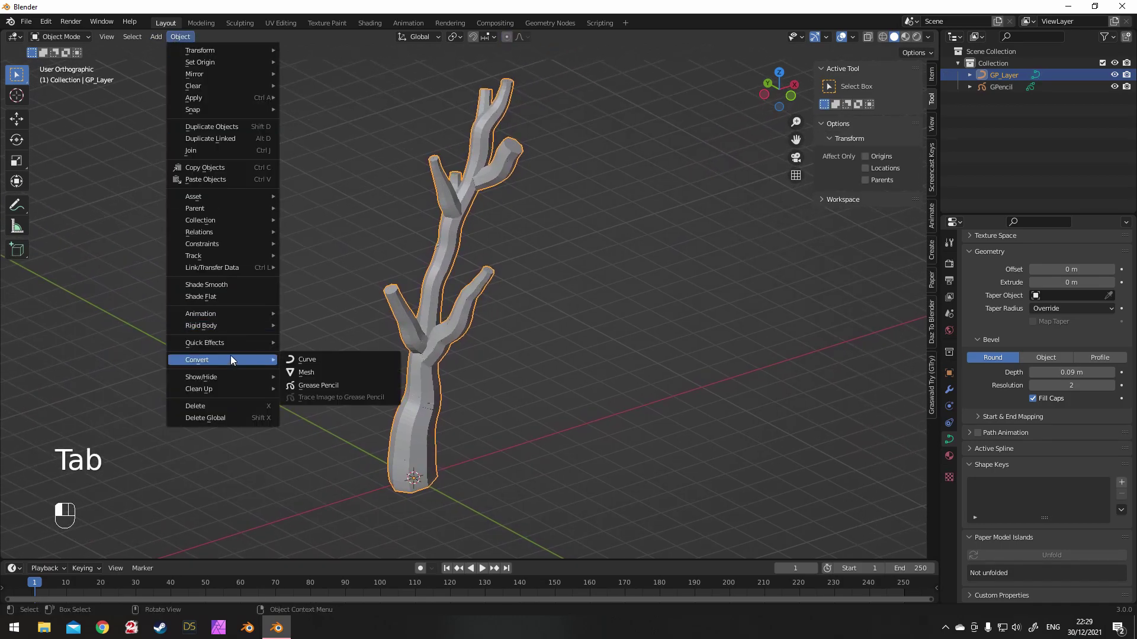
left_click(333, 373)
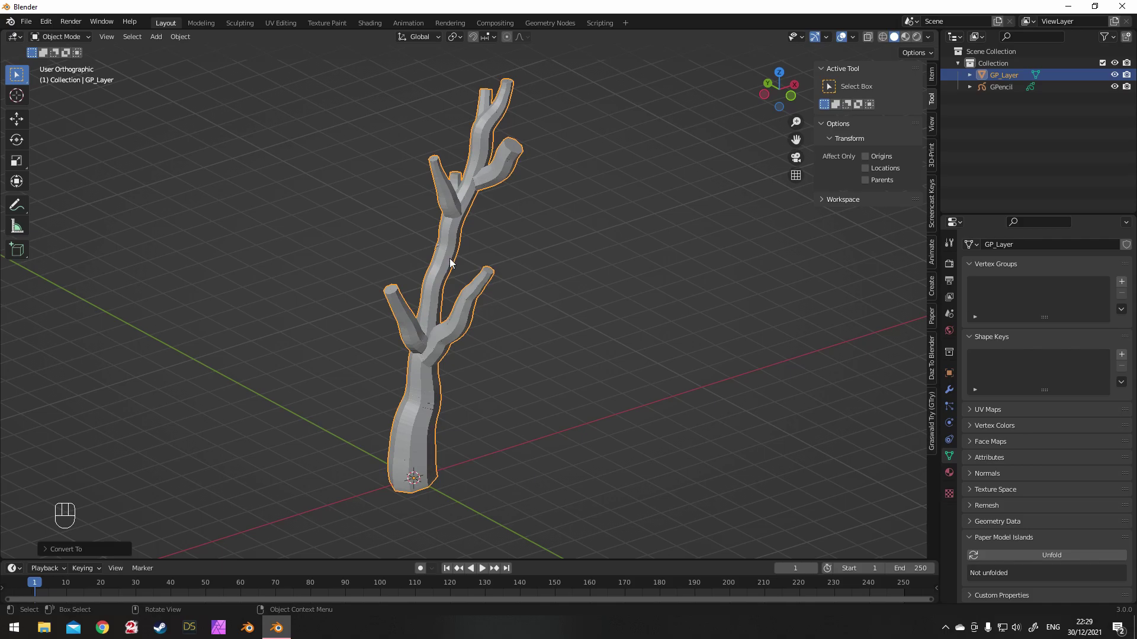
Examine the converted tree's mesh topology up close in Edit Mode, then return to Object Mode.
key("a")
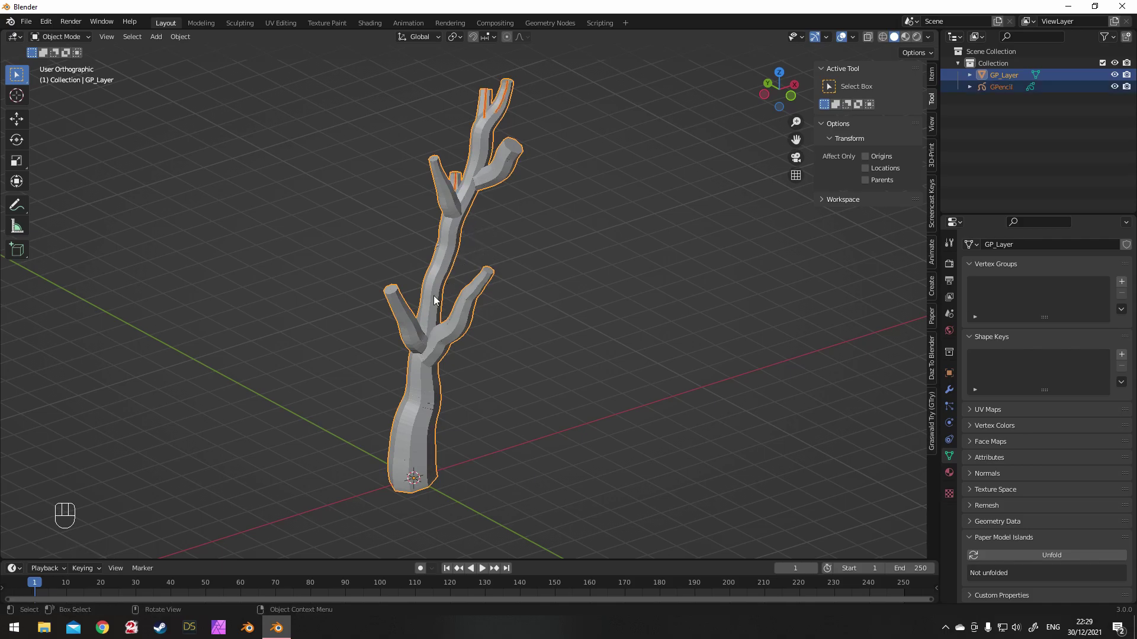
key("Tab")
scroll(437, 300, "up", 4)
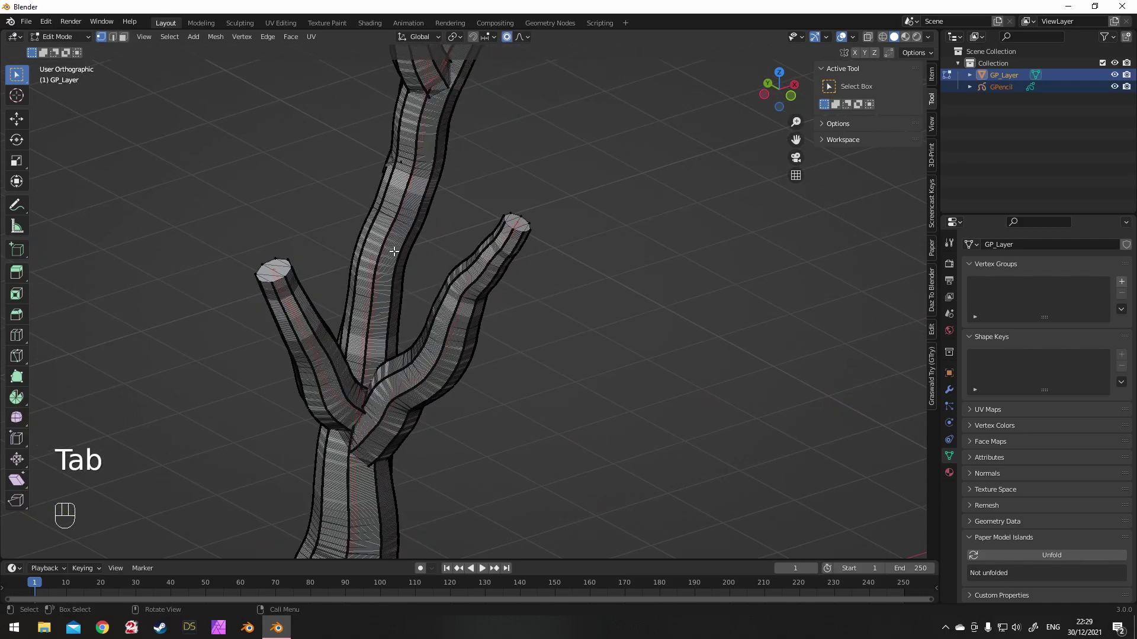
scroll(364, 267, "up", 2)
scroll(364, 267, "up", 2)
scroll(350, 266, "down", 8)
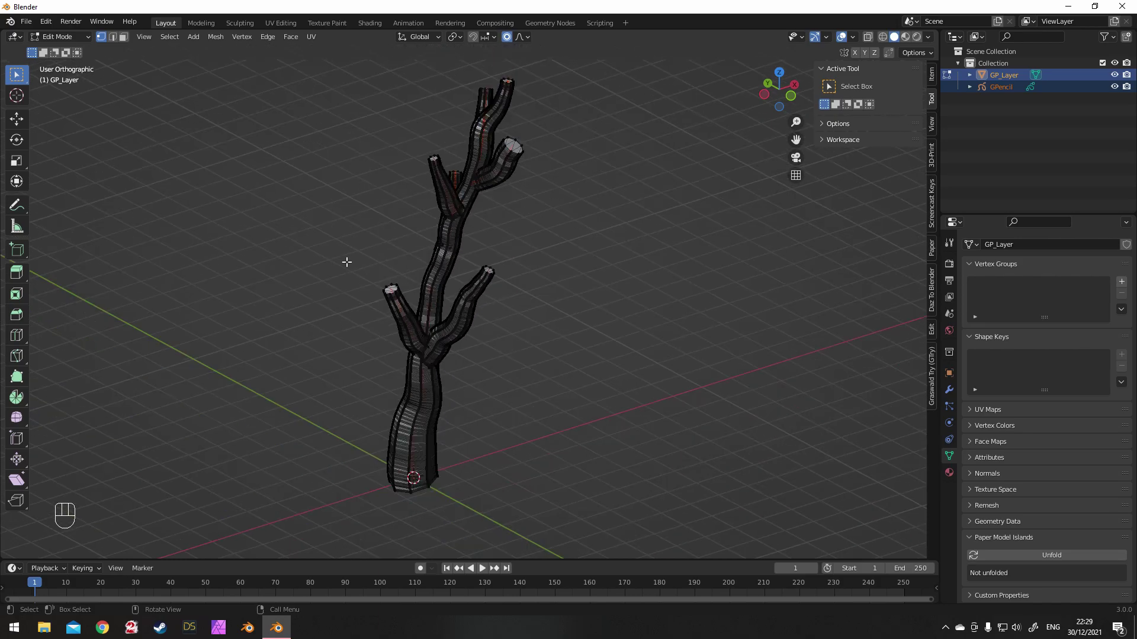
key("Tab")
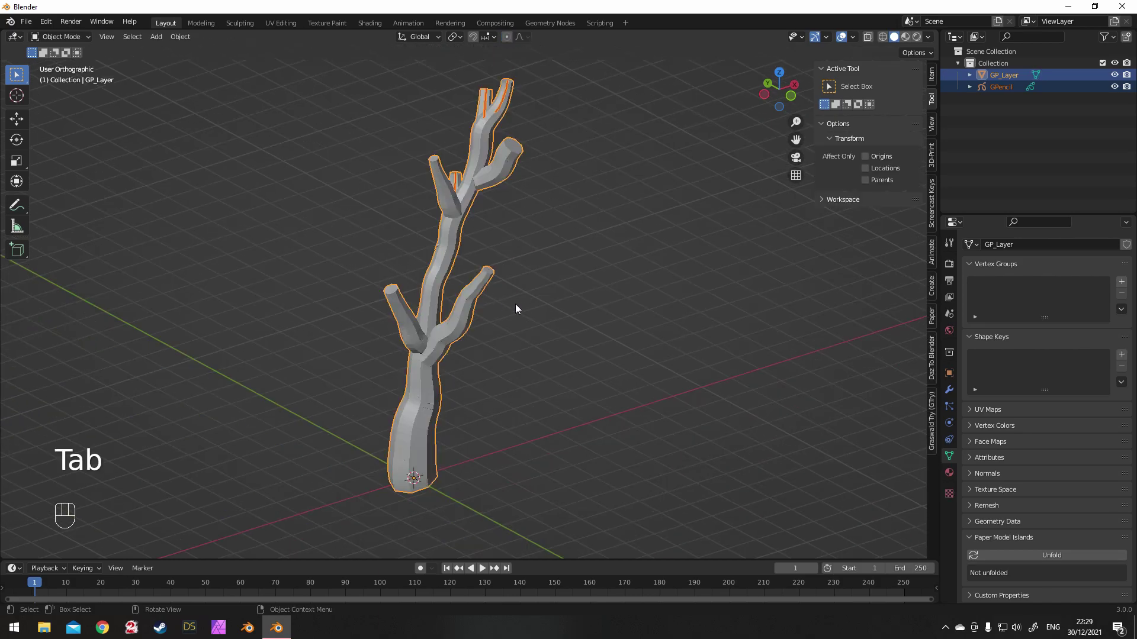
Add a Remesh modifier to the tree mesh and check the merged branches.
left_click(949, 389)
left_click(992, 262)
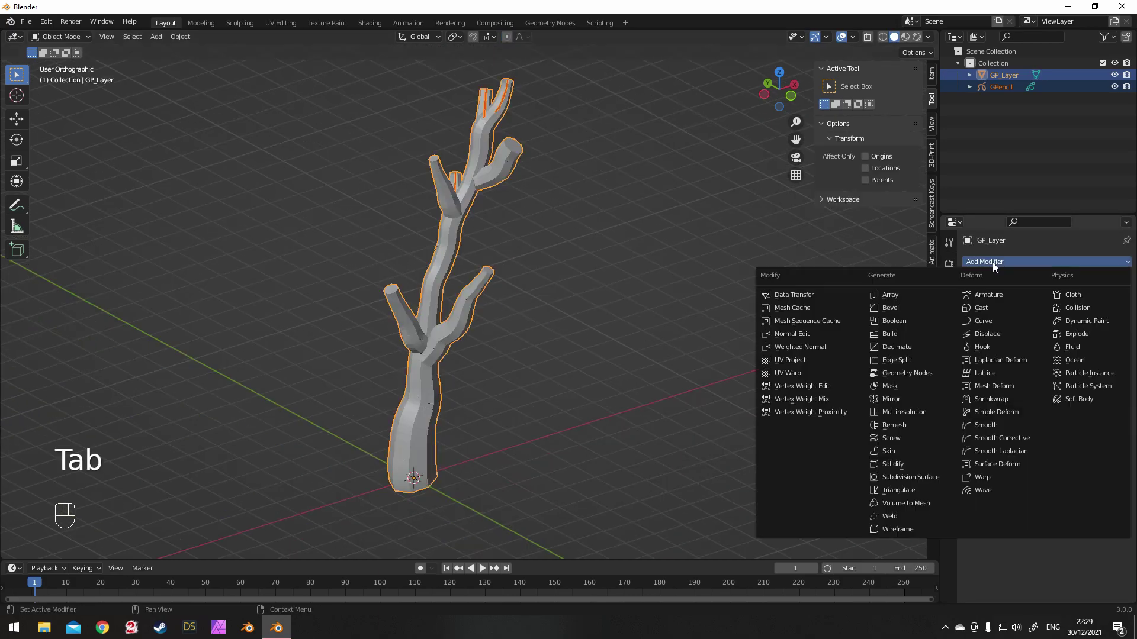
left_click(901, 425)
middle_click_drag(556, 265, 506, 219)
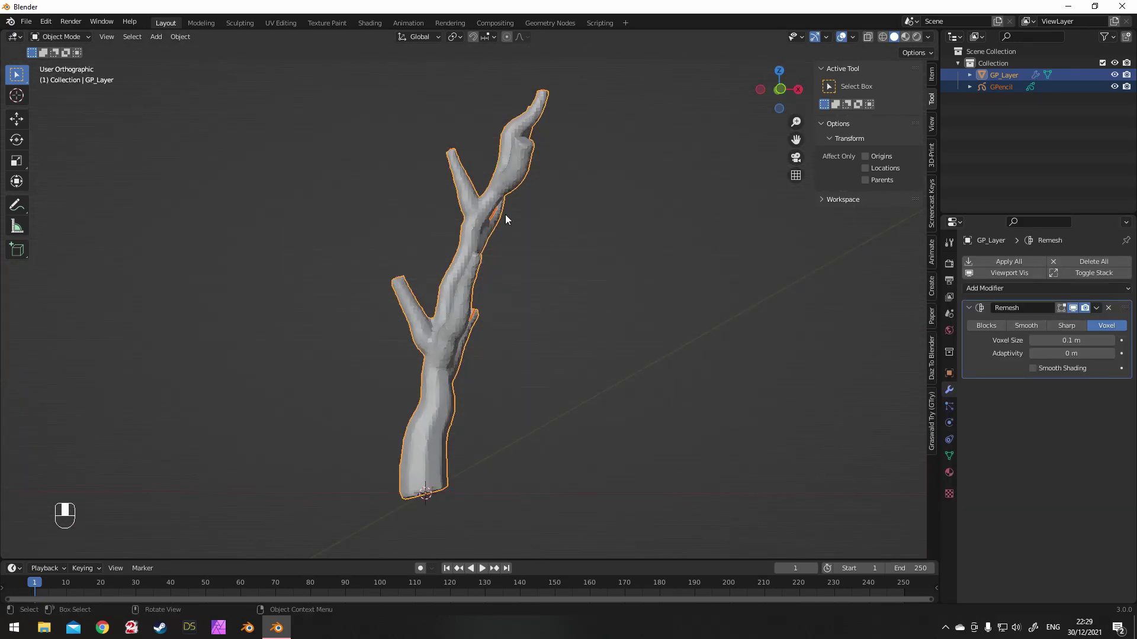
Set the Remesh modifier's voxel size to 0.05 m and apply the modifier.
key("KP_1")
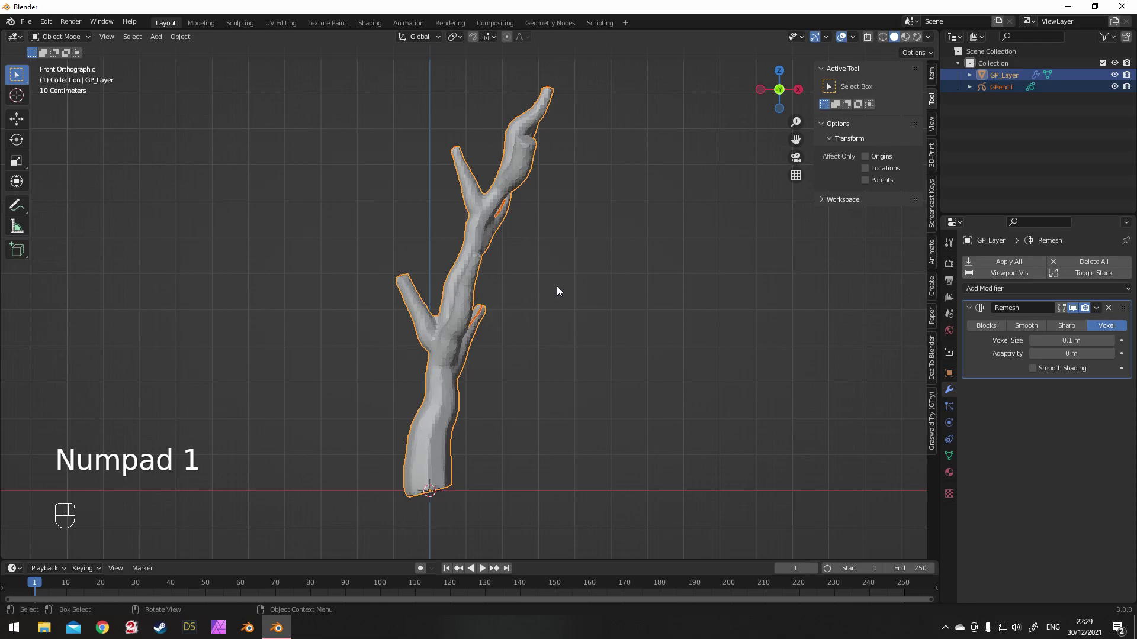
left_click(1066, 341)
type("0.05")
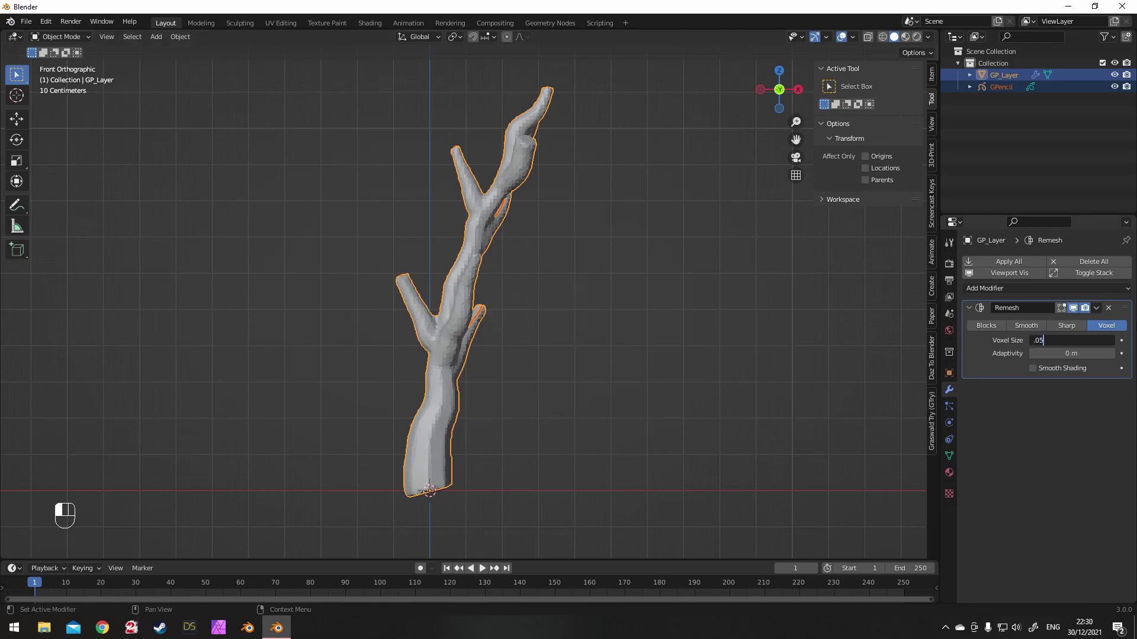
key("Return")
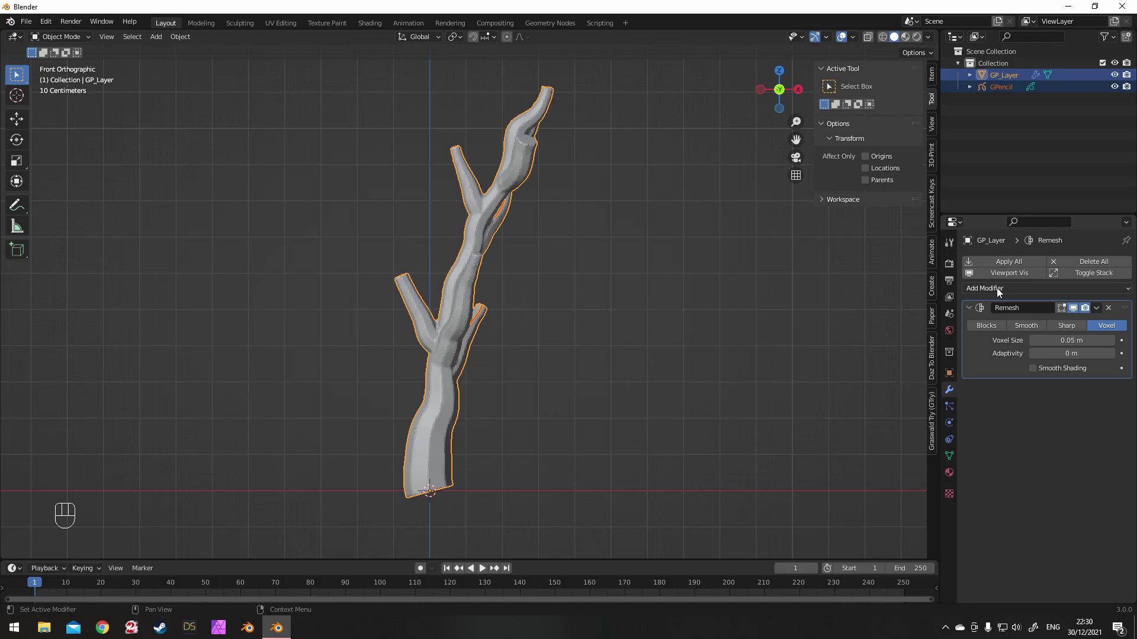
left_click(1096, 308)
left_click(1075, 321)
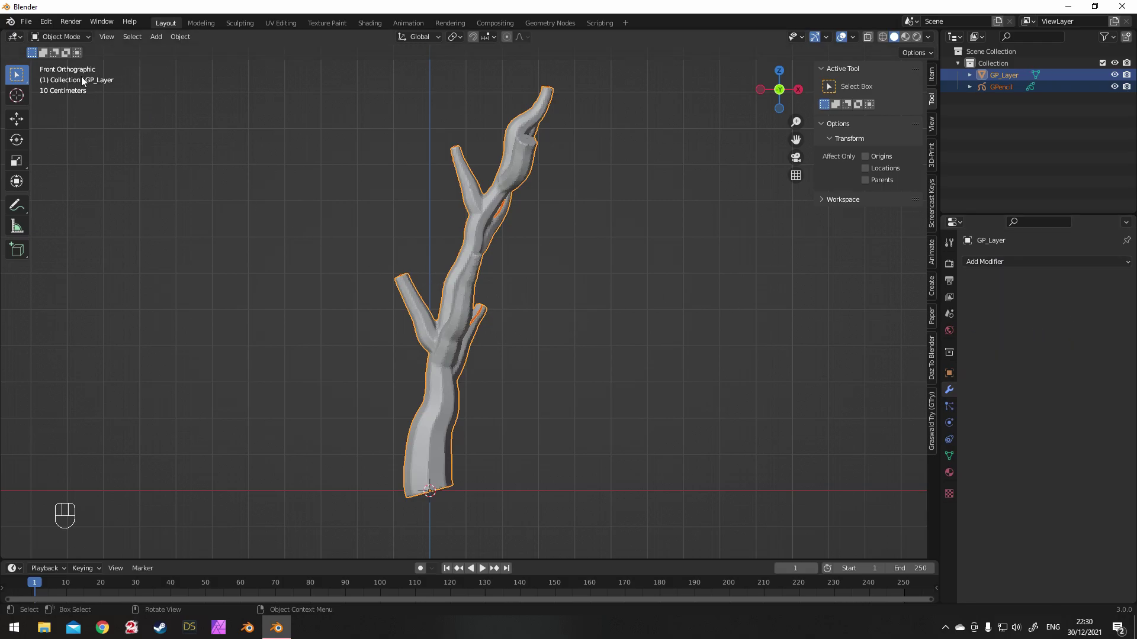
Switch to the Sculpting workspace, choose the Clay Strips brush and expand its advanced settings.
left_click(233, 25)
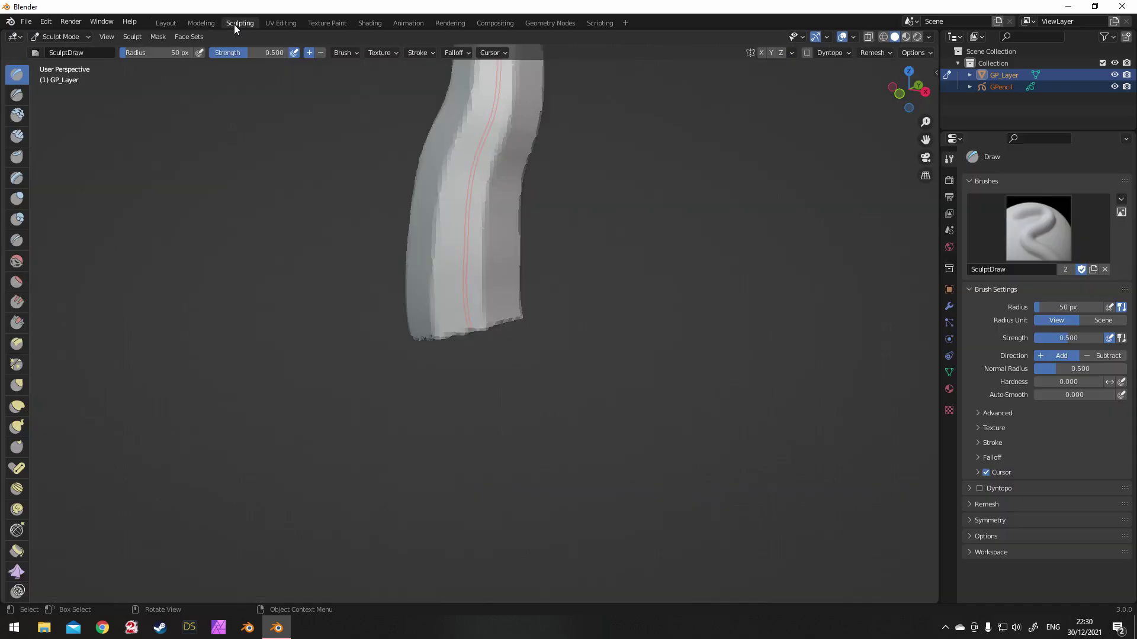
left_click(18, 136)
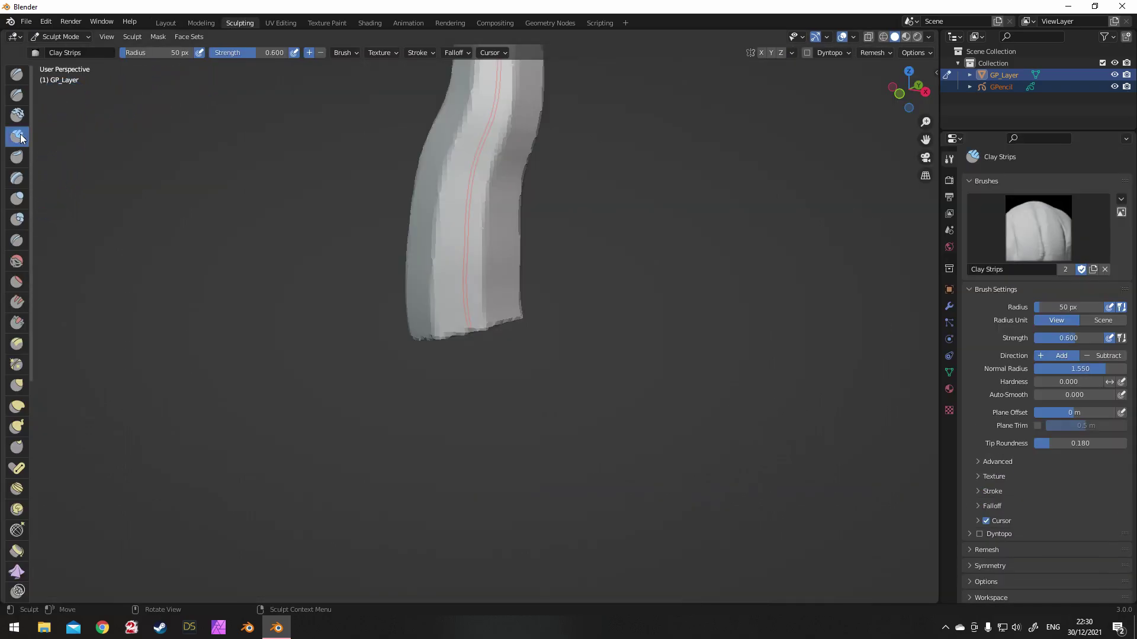
left_click(992, 462)
Enable Dyntopo for sculpting and set its detail size to 3 px.
scroll(1018, 463, "down", 5)
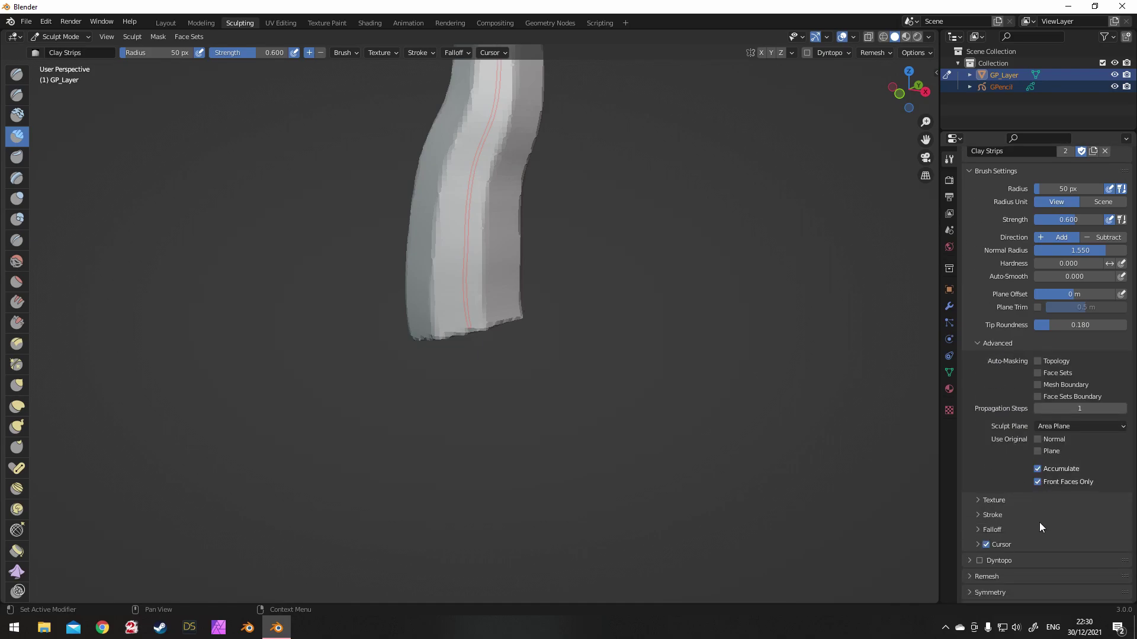
left_click(978, 561)
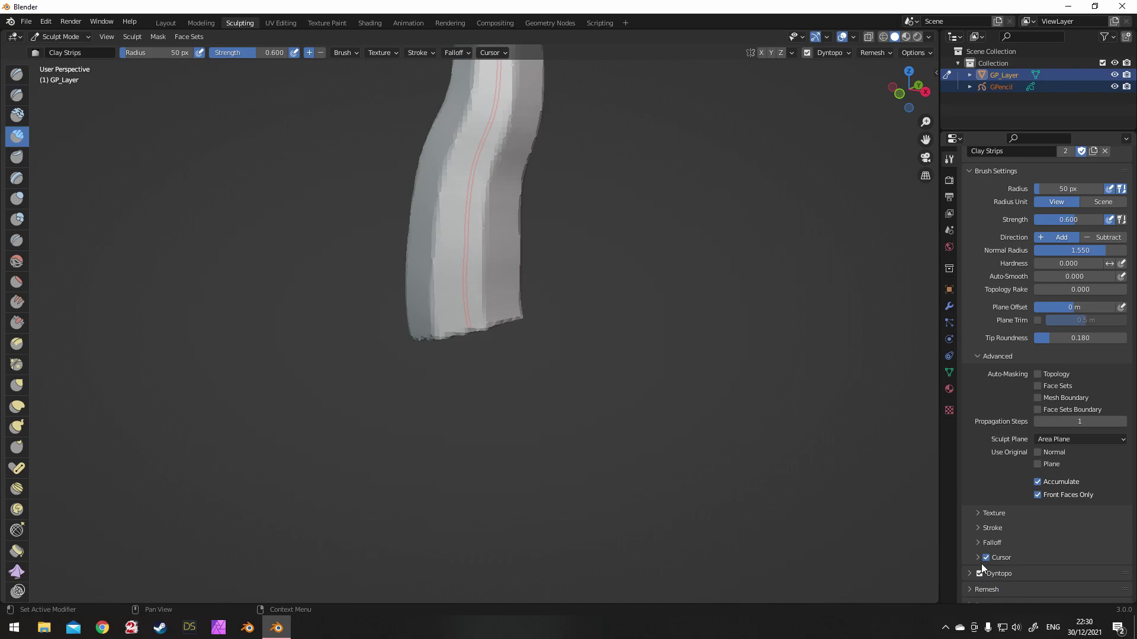
left_click(972, 572)
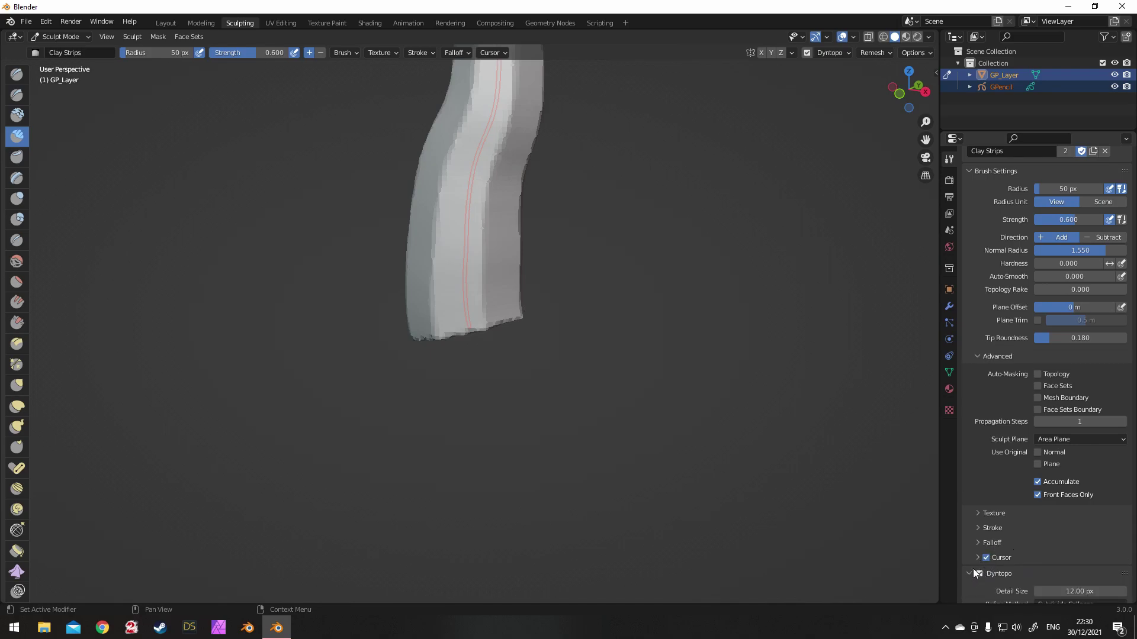
scroll(1054, 521, "down", 4)
left_click(1072, 489)
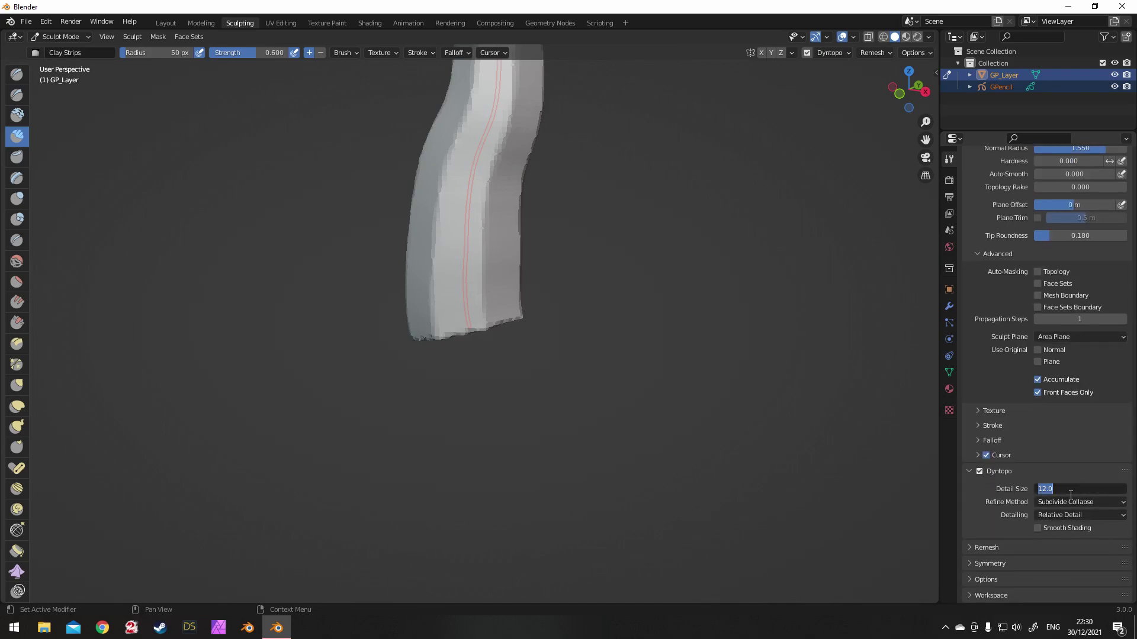
type("3")
key("Return")
Sculpt vertical bark ridges with Clay Strips on the lower trunk below the first branches, working around its front.
left_click_drag(480, 256, 474, 158)
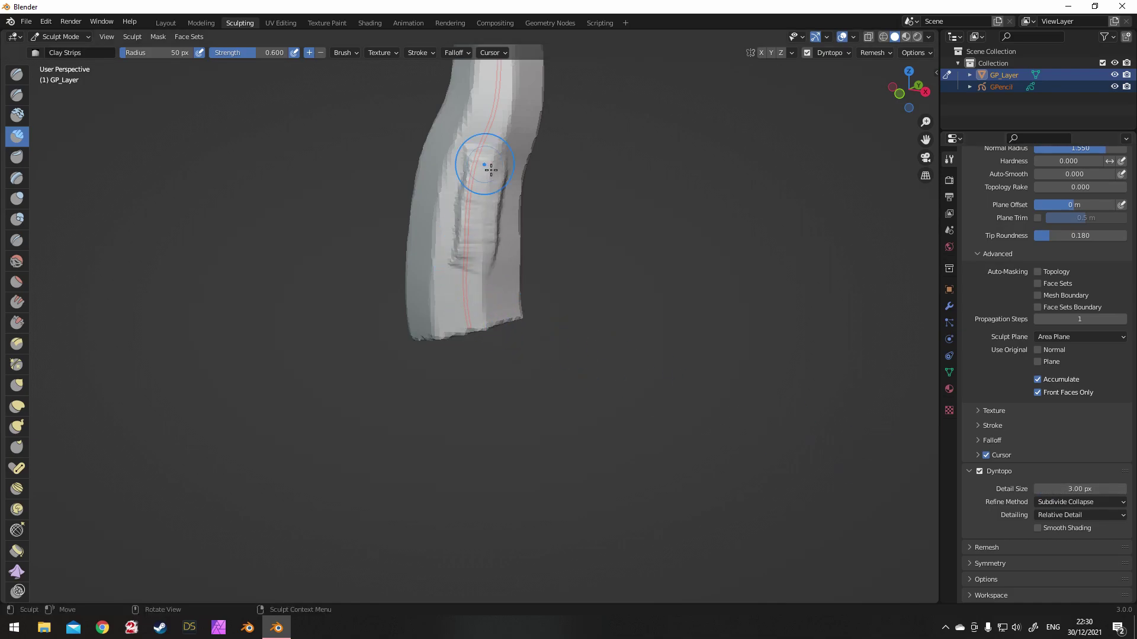
middle_click_drag(439, 185, 445, 388, "shift")
scroll(446, 385, "down", 3)
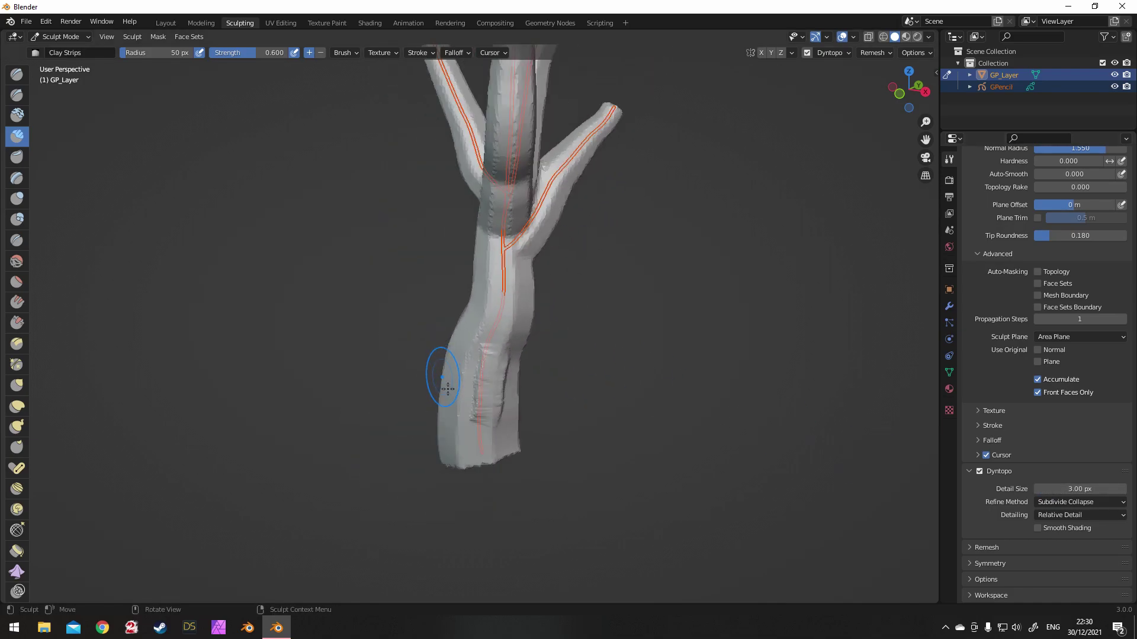
mouse_move(470, 440)
left_mouse_down()
mouse_move(490, 286)
mouse_move(487, 435)
left_mouse_up()
middle_click_drag(558, 399, 667, 400)
left_click_drag(546, 319, 510, 479)
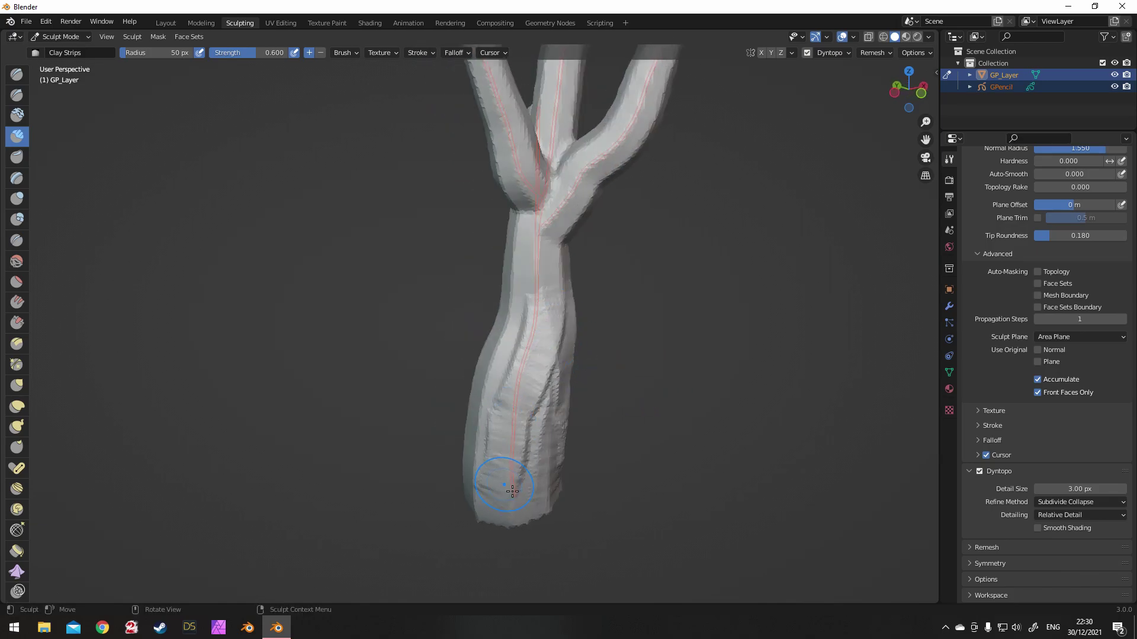
mouse_move(554, 357)
left_mouse_down()
mouse_move(540, 261)
mouse_move(518, 388)
mouse_move(476, 451)
left_mouse_up()
middle_click_drag(476, 451, 546, 450)
mouse_move(487, 296)
left_mouse_down()
mouse_move(452, 439)
mouse_move(468, 487)
mouse_move(479, 453)
left_mouse_up()
left_click_drag(483, 347, 470, 471)
Reduce the brush radius to about 25 px and sculpt finer bark ridges from the fork down to the trunk's base.
key("bracketleft")
key("bracketleft")
key("bracketleft")
key("bracketleft")
key("bracketleft")
key("bracketleft")
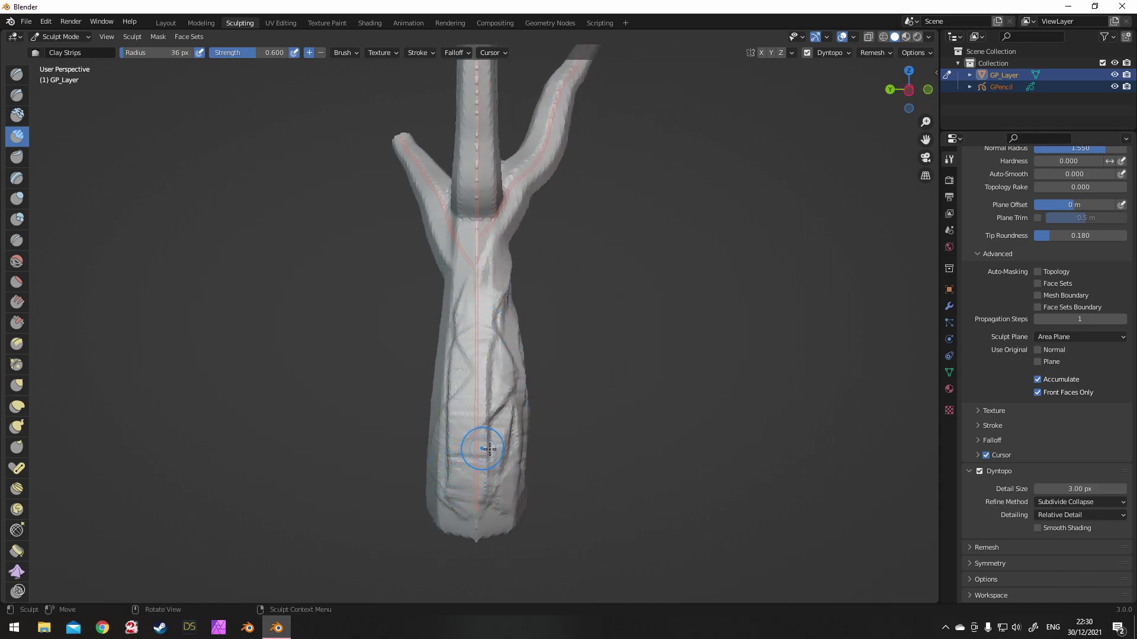
mouse_move(512, 227)
left_mouse_down()
mouse_move(483, 384)
mouse_move(470, 296)
mouse_move(448, 532)
left_mouse_up()
middle_click_drag(560, 509, 613, 505)
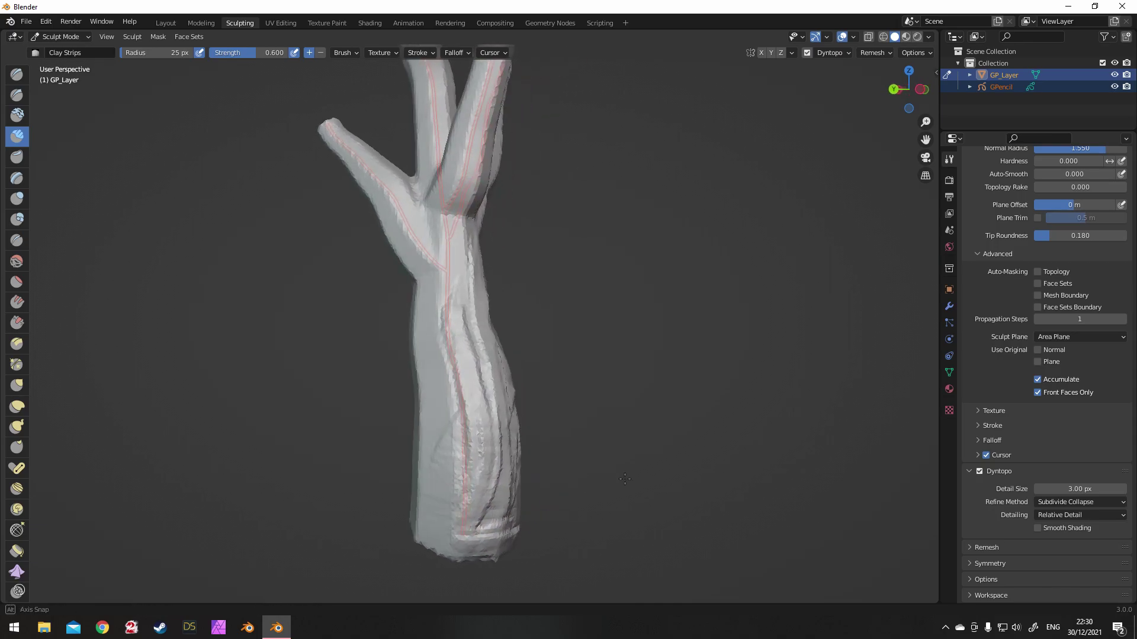
left_click_drag(462, 300, 449, 544)
mouse_move(427, 366)
left_mouse_down()
mouse_move(447, 393)
mouse_move(444, 521)
left_mouse_up()
middle_click_drag(444, 520, 399, 335)
left_click_drag(398, 334, 418, 543)
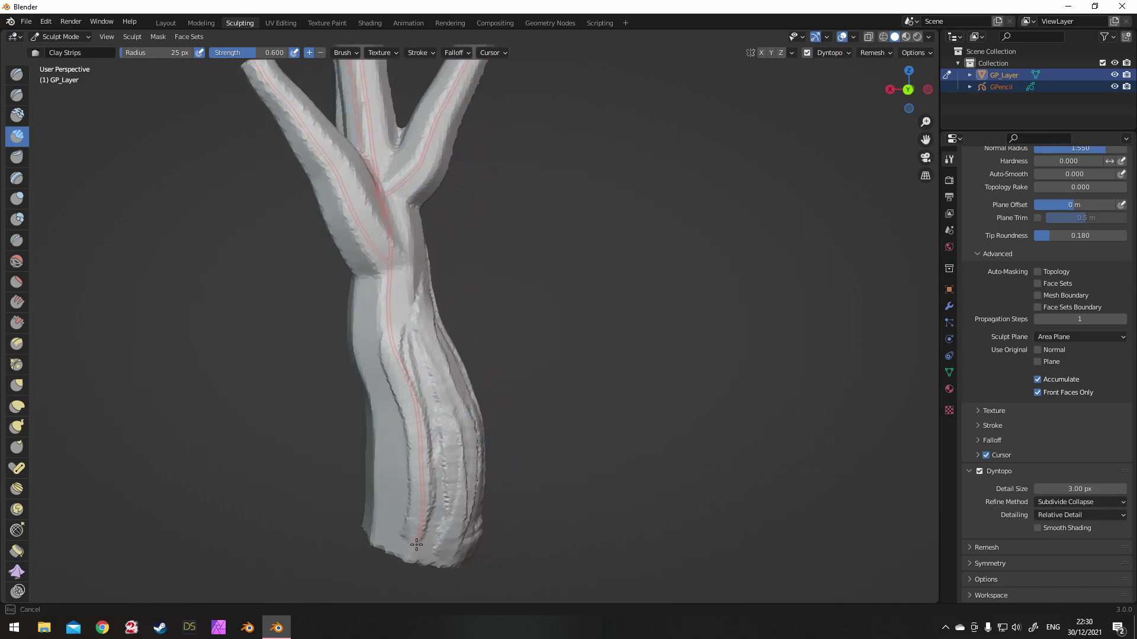
Sculpt bark strips along the lower side branch and over its junction into the trunk, using a brush radius of 40 px.
mouse_move(314, 148)
left_mouse_down()
mouse_move(355, 203)
mouse_move(374, 264)
mouse_move(394, 251)
mouse_move(400, 285)
left_mouse_up()
left_click_drag(322, 166, 368, 281)
middle_click_drag(295, 189, 327, 208)
mouse_move(353, 232)
left_mouse_down()
mouse_move(394, 395)
mouse_move(419, 354)
mouse_move(418, 497)
left_mouse_up()
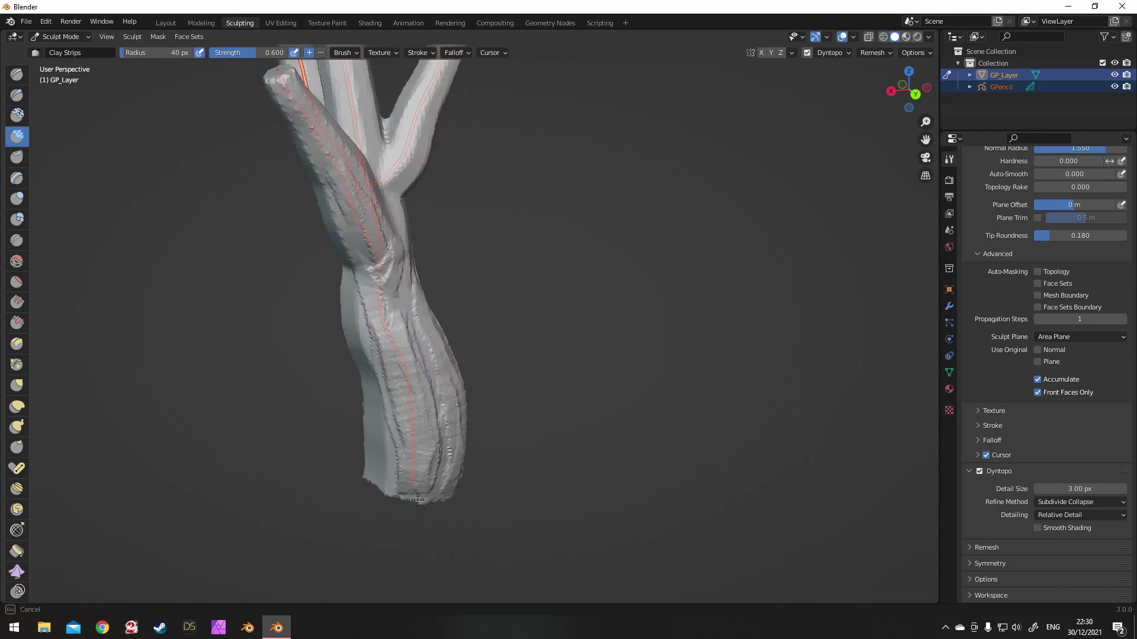
Cover the remaining smooth sides of the lower trunk with vertical Clay Strips bark ridges down to the base.
left_click_drag(376, 351, 367, 485)
middle_click_drag(353, 405, 443, 373)
mouse_move(283, 329)
left_mouse_down()
mouse_move(275, 485)
mouse_move(261, 509)
mouse_move(256, 428)
mouse_move(255, 491)
left_mouse_up()
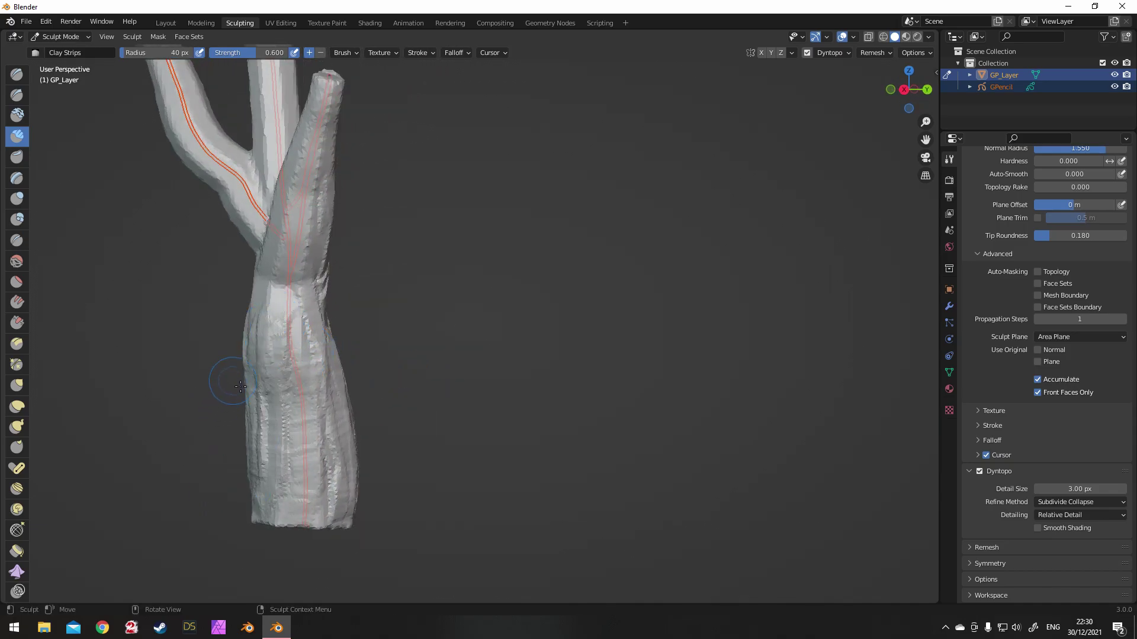
middle_click_drag(187, 305, 272, 330)
left_click_drag(212, 265, 168, 316)
middle_click_drag(163, 412, 379, 337, "shift")
mouse_move(414, 222)
left_mouse_down()
mouse_move(381, 317)
mouse_move(379, 374)
left_mouse_up()
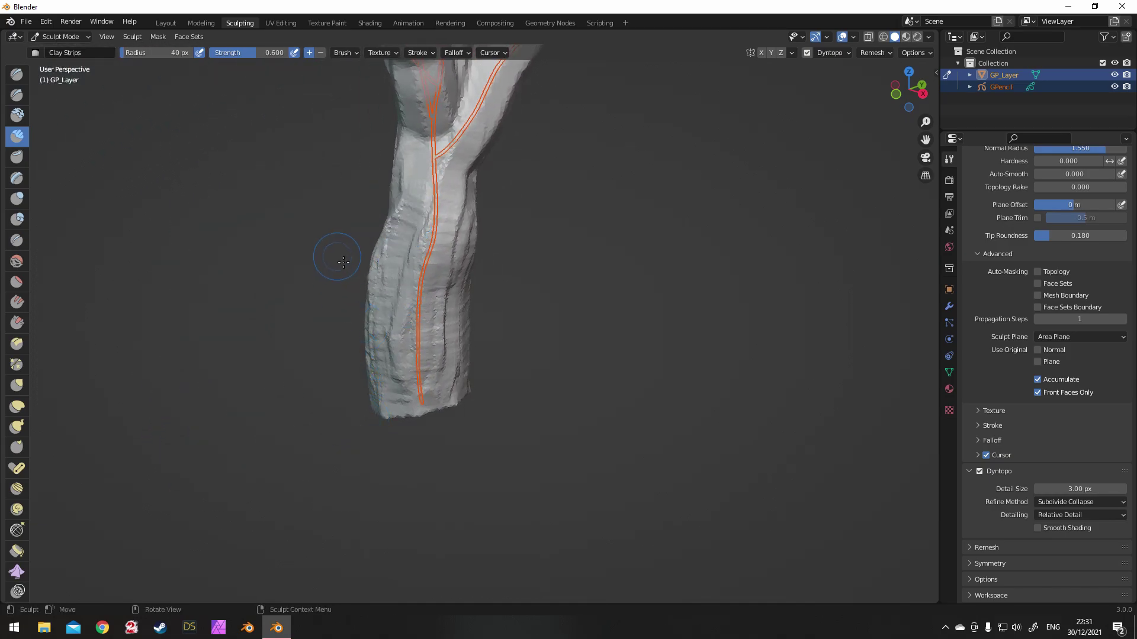
middle_click_drag(343, 261, 433, 237)
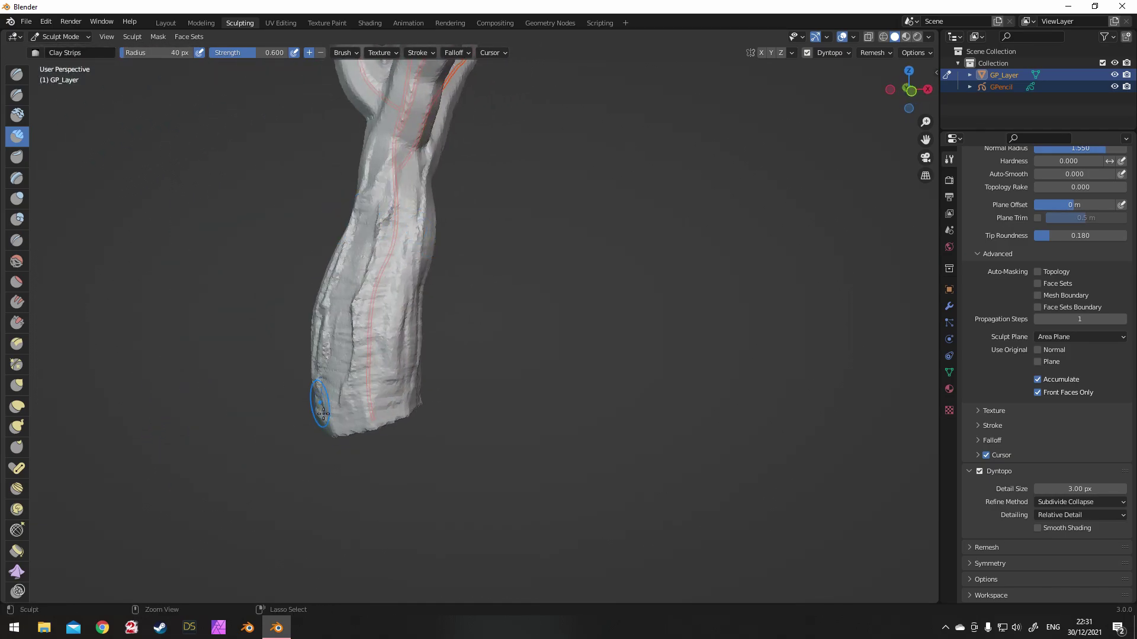